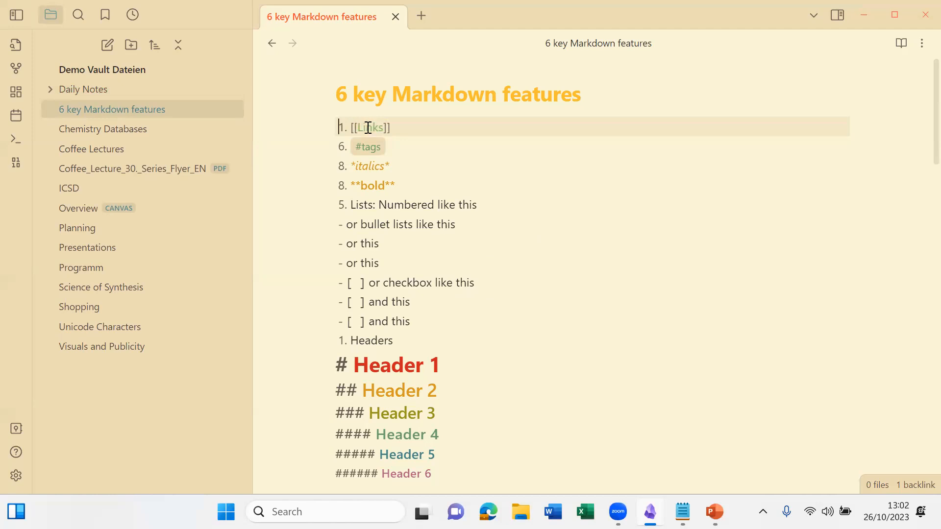
# Step: Create the Links note by following the Links link, and return to the 6 key Markdown features note
pyautogui.keyDown('ctrl'); pyautogui.click(368, 127); pyautogui.keyUp('ctrl')
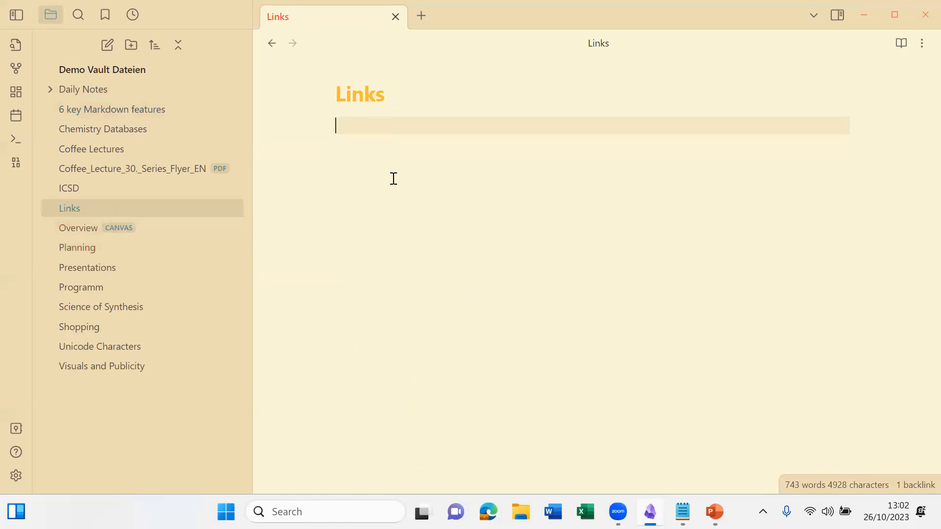
pyautogui.click(272, 44)
pyautogui.click(460, 145)
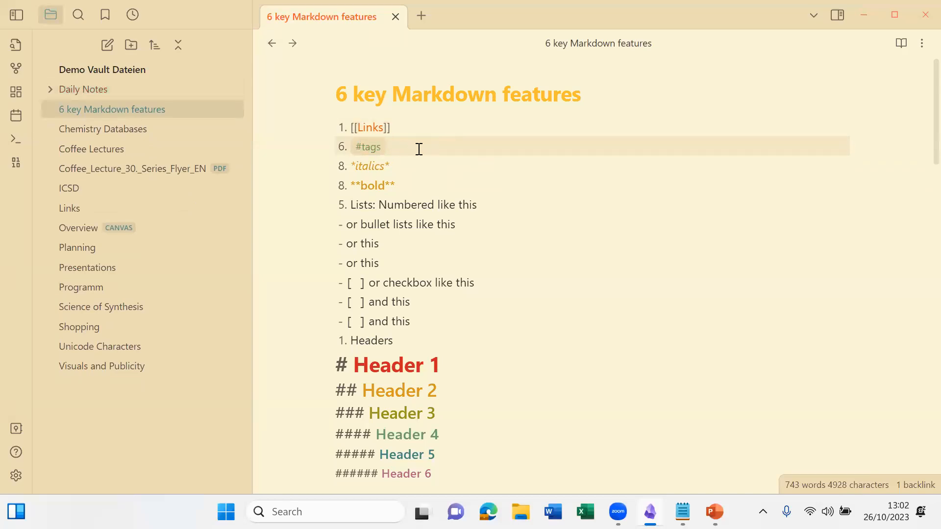
pyautogui.click(410, 165)
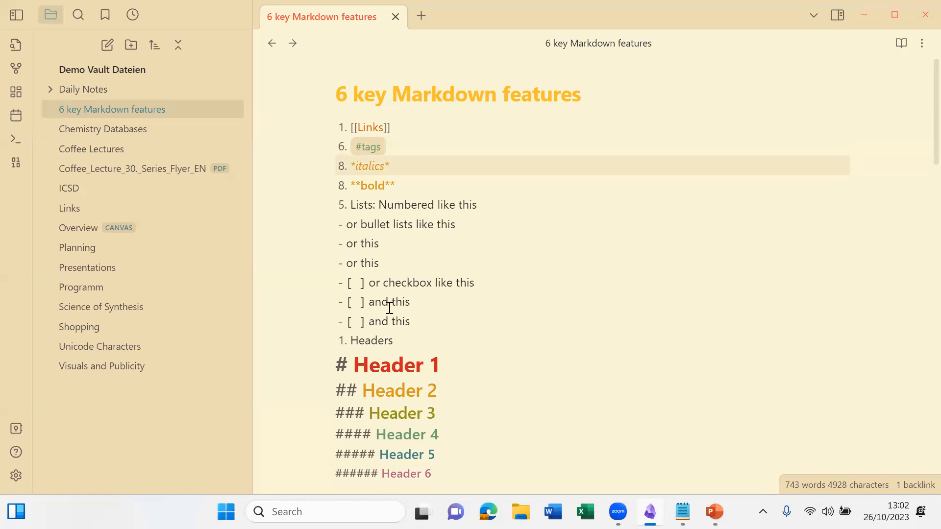
pyautogui.scroll(-3, 463, 346)
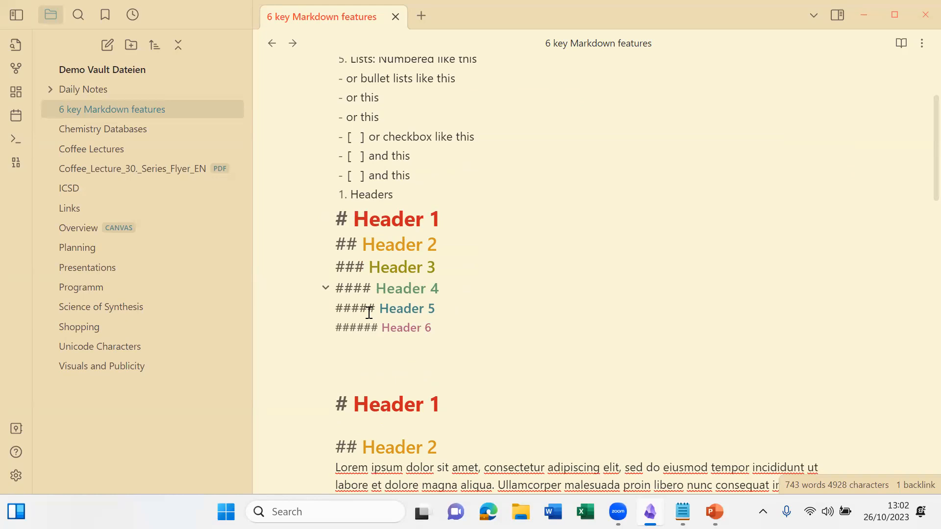
pyautogui.scroll(3, 367, 308)
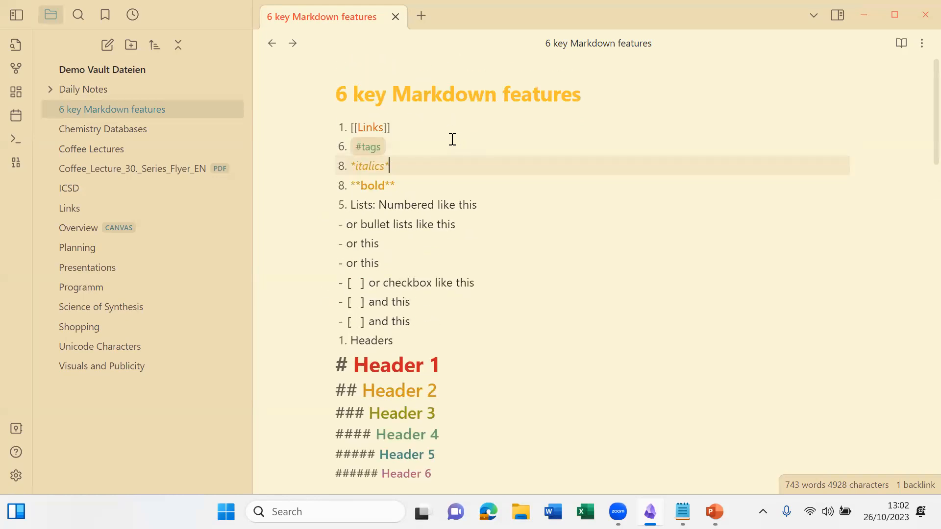
# Step: Switch the note to reading view and toggle the "or checkbox like this" checkbox on and off again
pyautogui.hotkey('ctrl', 'e')
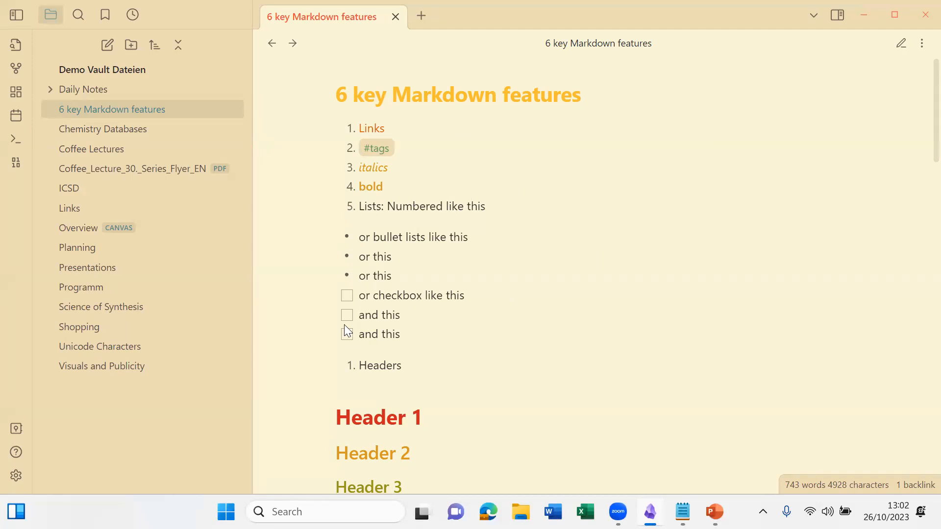
pyautogui.click(346, 296)
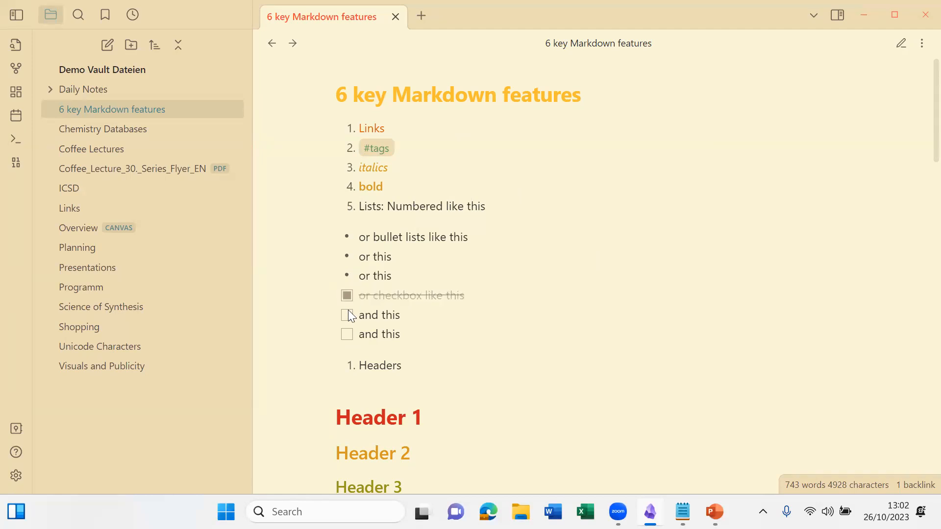
pyautogui.click(347, 296)
# Step: Fold and unfold the Header 2 section that holds the lorem ipsum text
pyautogui.scroll(-5, 465, 335)
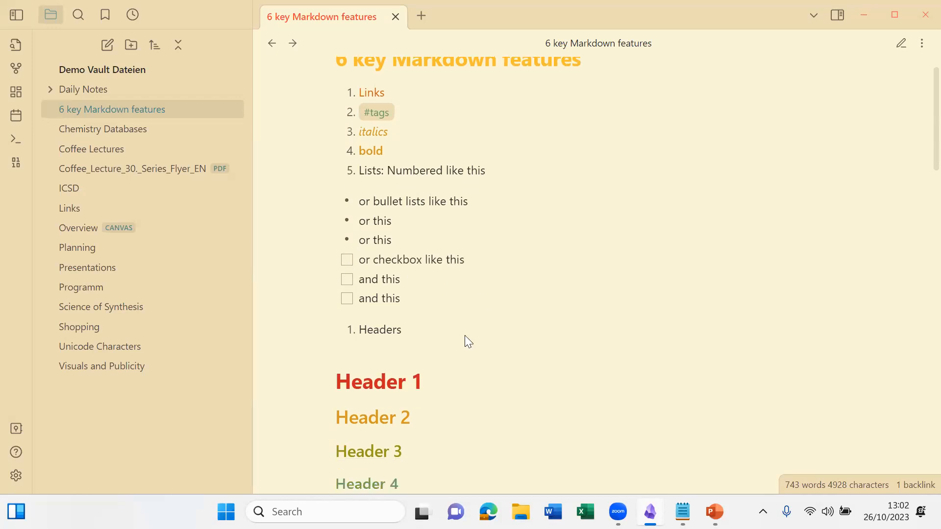
pyautogui.scroll(-6, 350, 318)
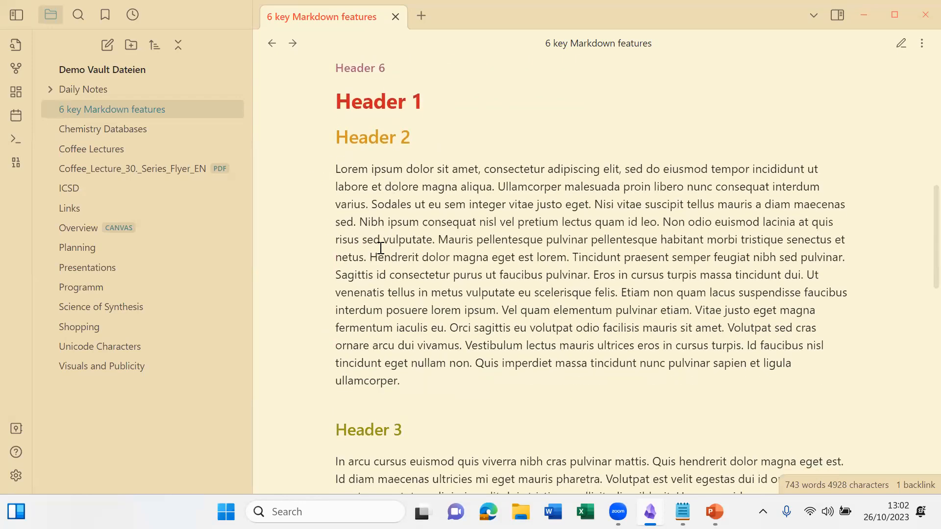
pyautogui.click(326, 135)
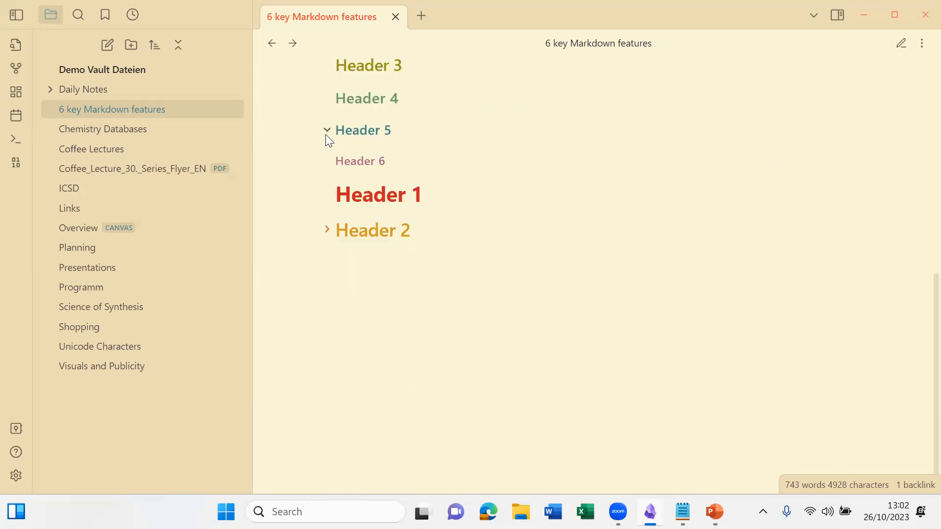
pyautogui.click(326, 230)
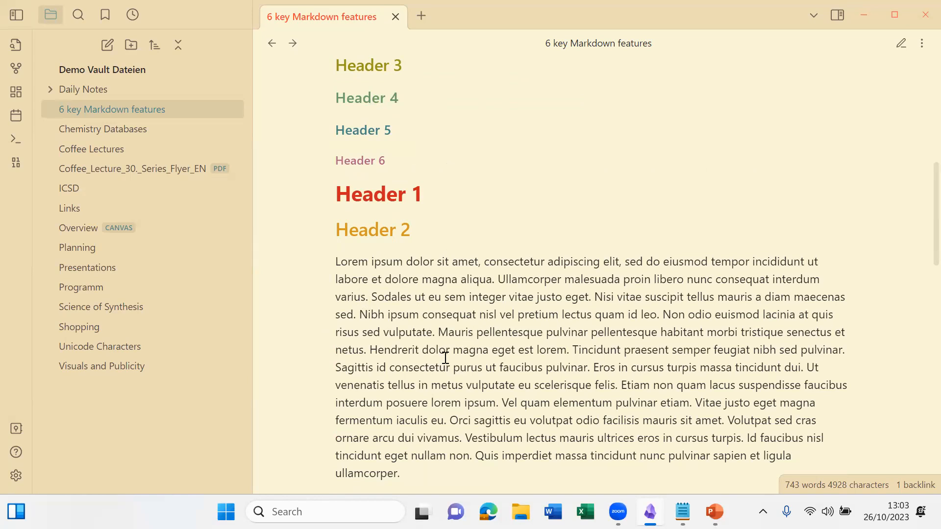
pyautogui.scroll(3, 445, 358)
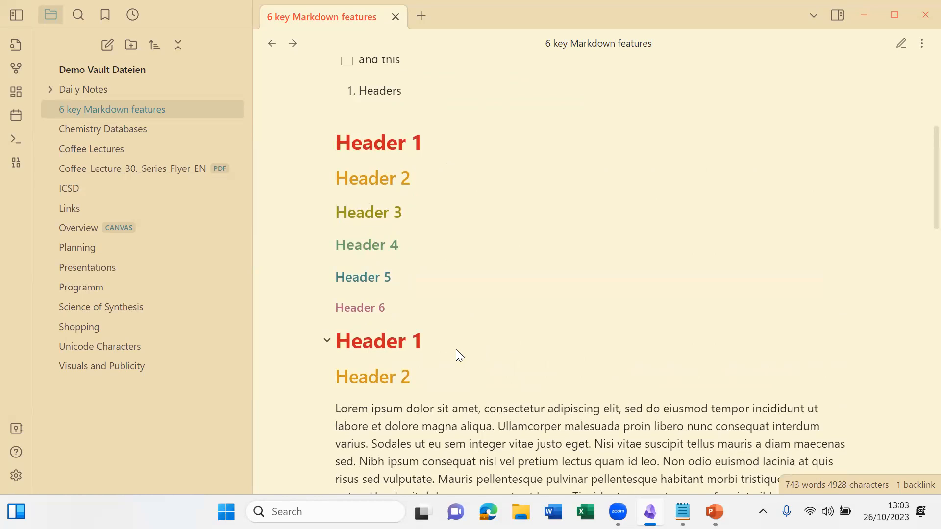
pyautogui.scroll(3, 474, 326)
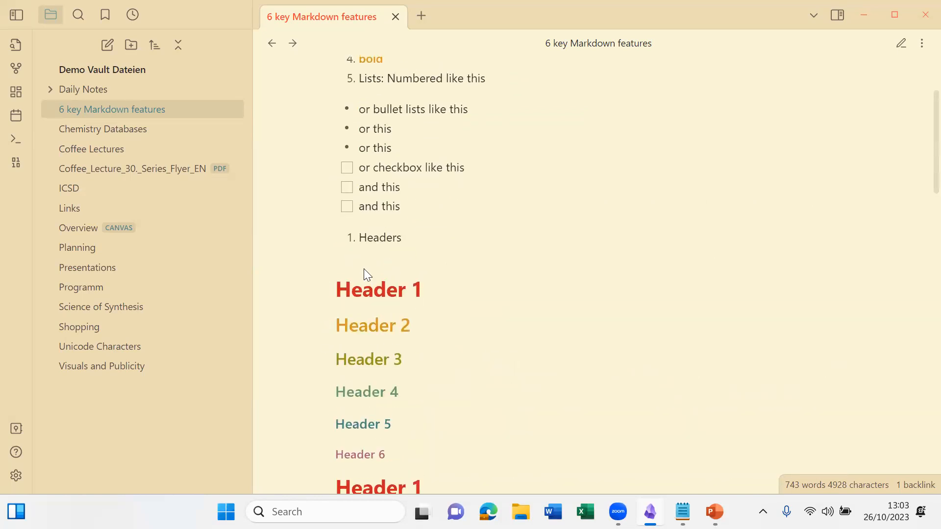
# Step: Return to editing view with the cursor on the empty line below Header 6, and snap the note window to the left half of the screen
pyautogui.hotkey('ctrl', 'e')
pyautogui.click(397, 343)
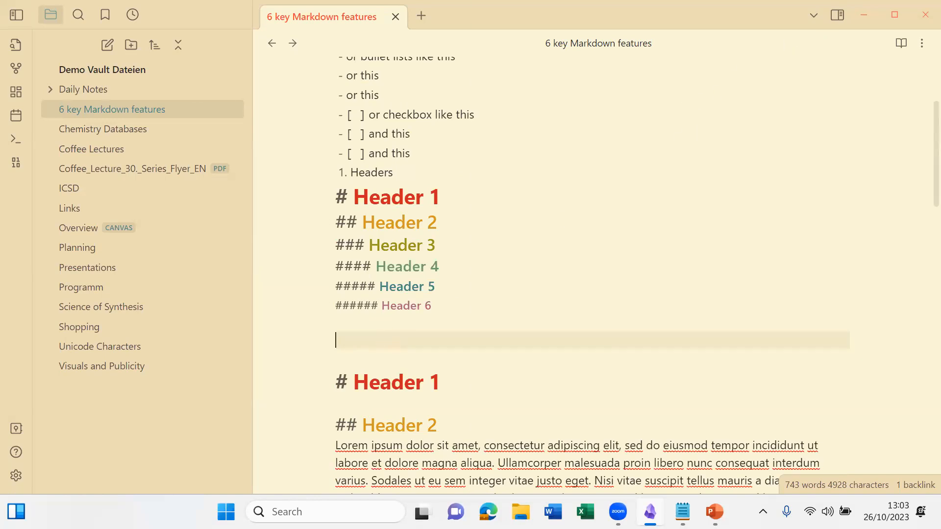
pyautogui.press('super+Left')
pyautogui.click(888, 91)
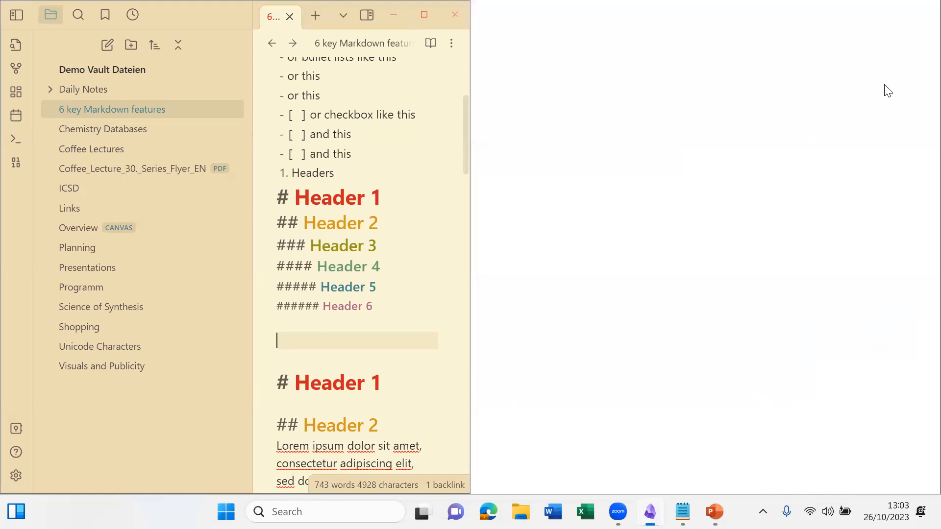
# Step: End the running PowerPoint slide show so the desktop files are accessible beside the note window
pyautogui.press('super+d')
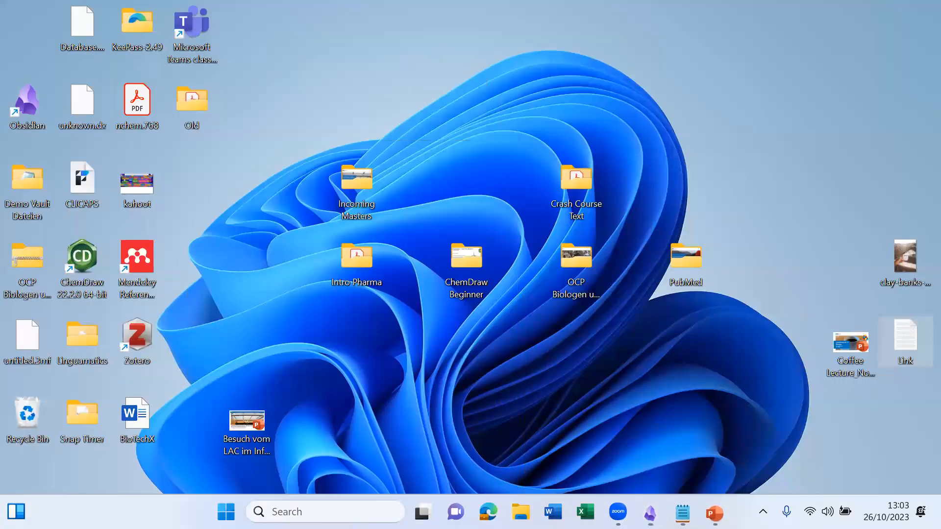
pyautogui.press('super+d')
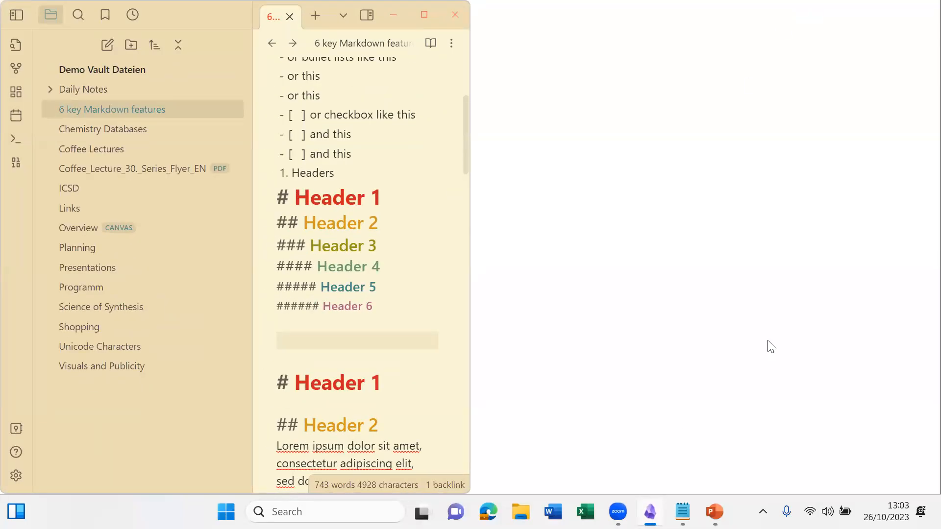
pyautogui.click(771, 346)
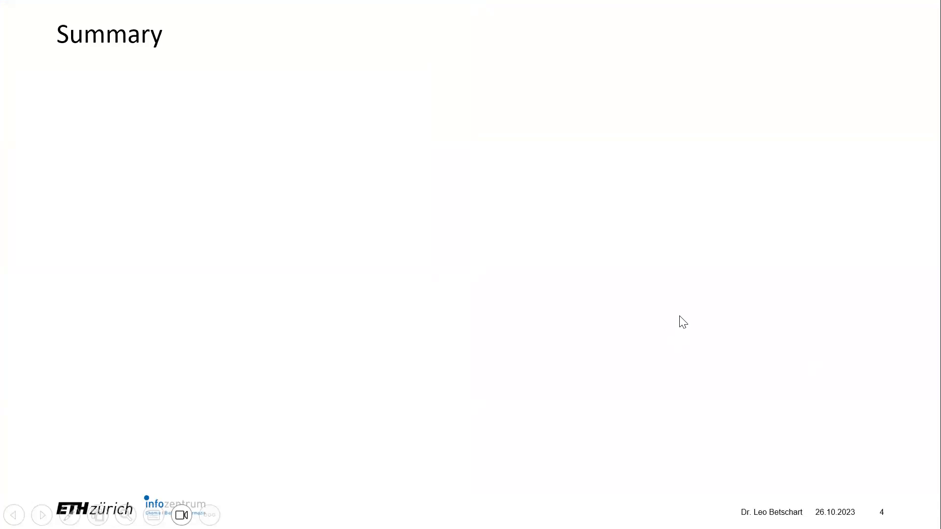
pyautogui.click(644, 308)
pyautogui.press('Escape')
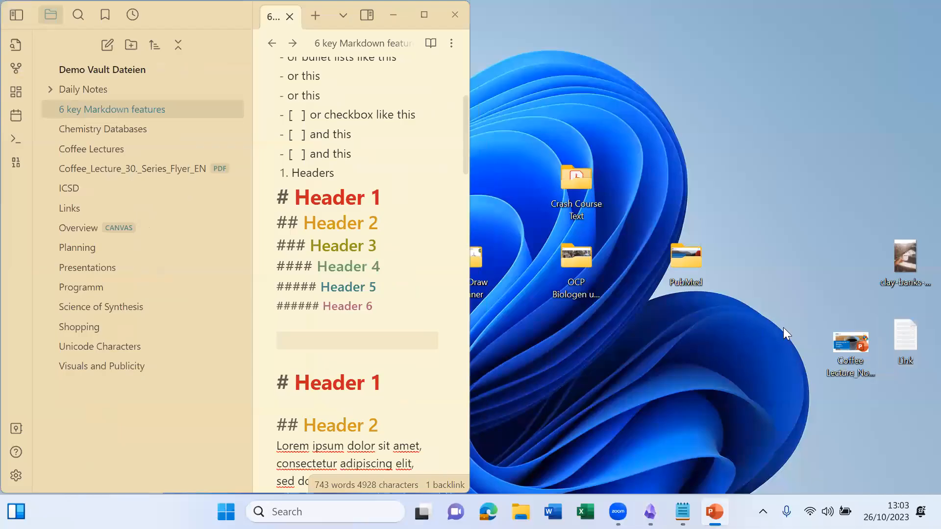
# Step: Embed the unsplash JPG image from the desktop on the empty line below Header 6, and maximize the note window
pyautogui.click(905, 265)
pyautogui.moveTo(900, 264); pyautogui.dragTo(320, 333)
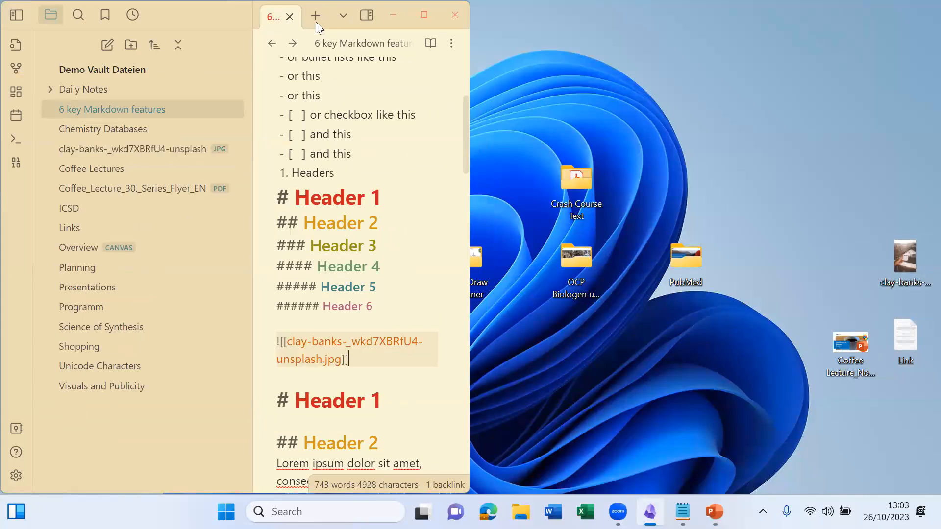
pyautogui.click(425, 15)
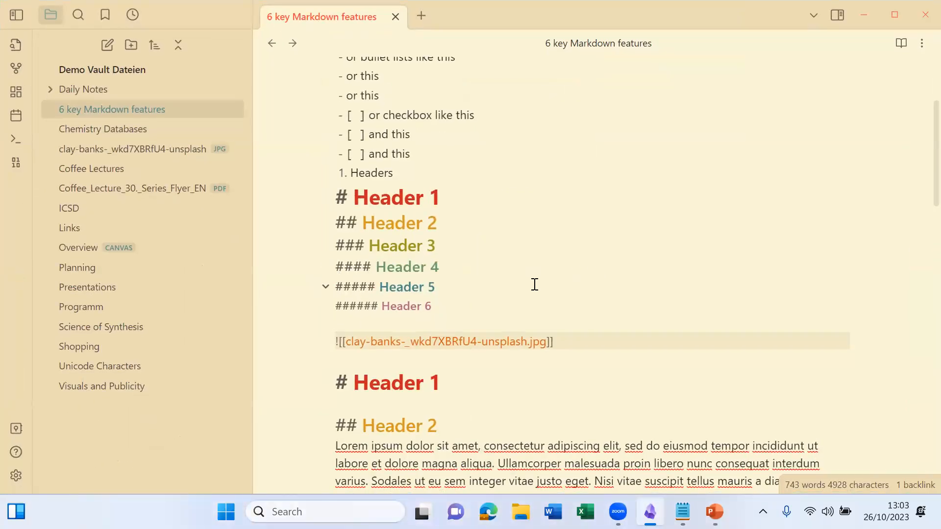
# Step: Preview the note with its embedded image in reading view, and go back to editing view to review the embed link
pyautogui.hotkey('ctrl', 'e')
pyautogui.scroll(4, 524, 284)
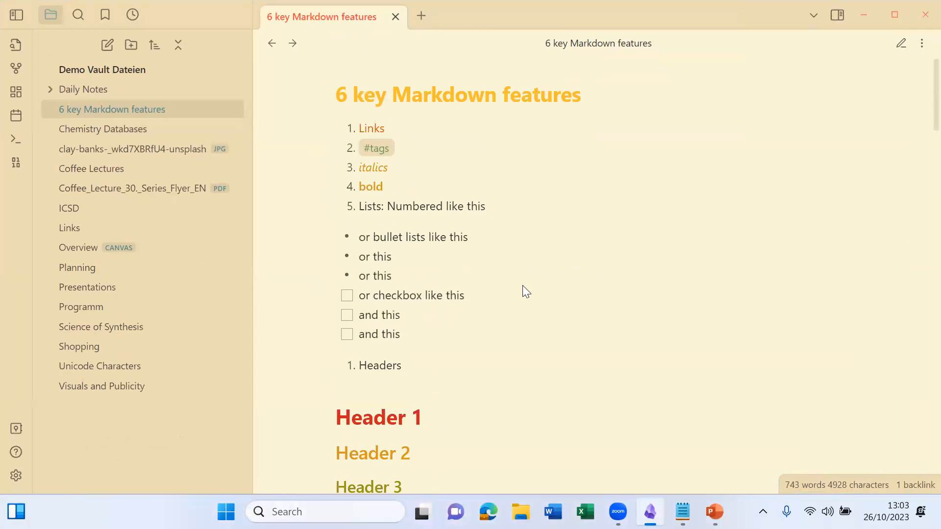
pyautogui.scroll(-3, 522, 292)
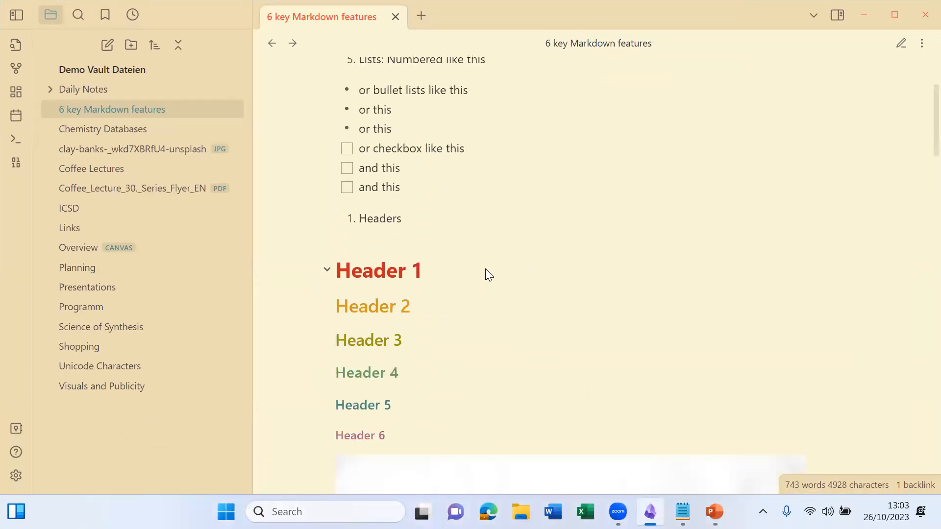
pyautogui.hotkey('ctrl', 'e')
pyautogui.scroll(-3, 490, 294)
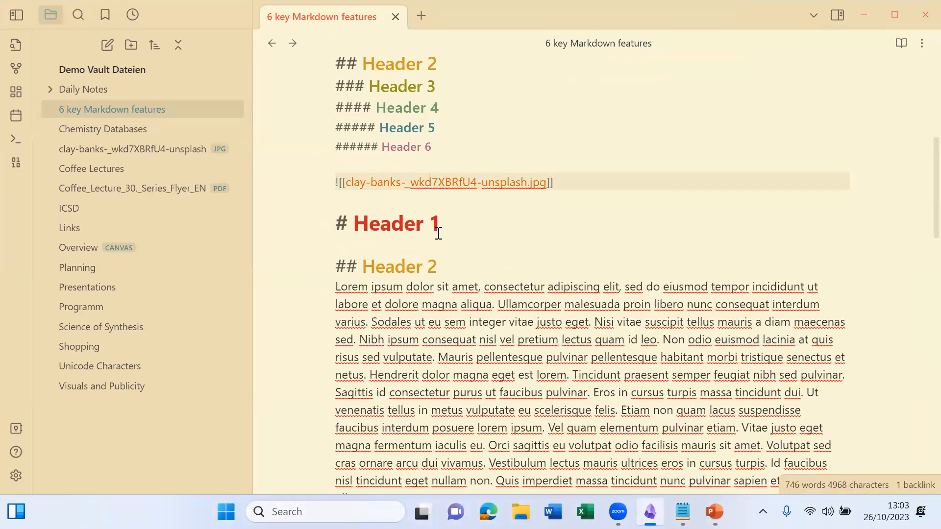
pyautogui.scroll(6, 441, 272)
pyautogui.scroll(-3, 436, 282)
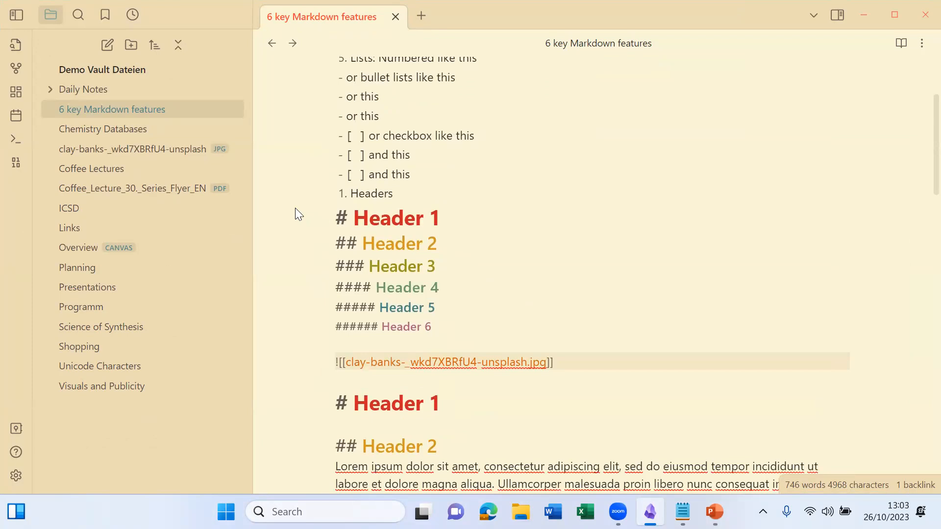
# Step: Open the Planning note and the Coffee_Lecture_30._Series_Flyer_EN PDF, and read through the flyer's lecture programme
pyautogui.click(94, 268)
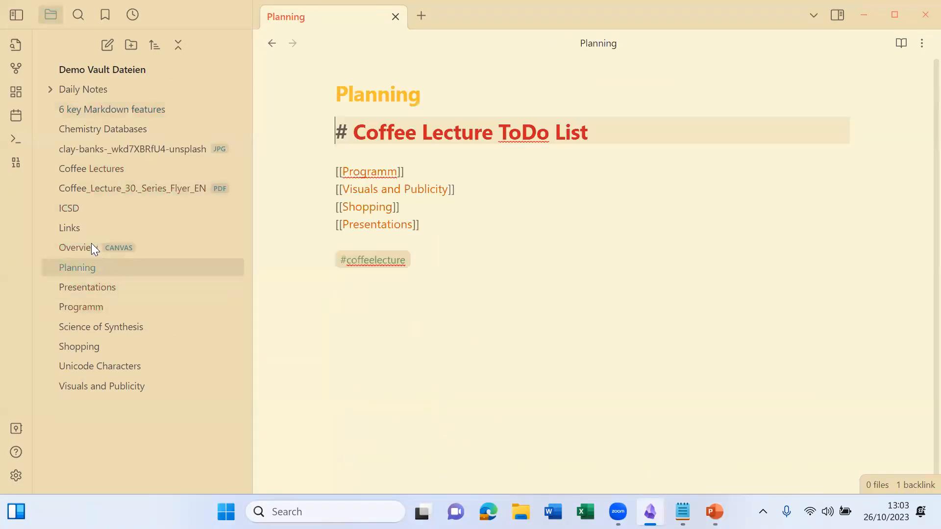
pyautogui.click(101, 189)
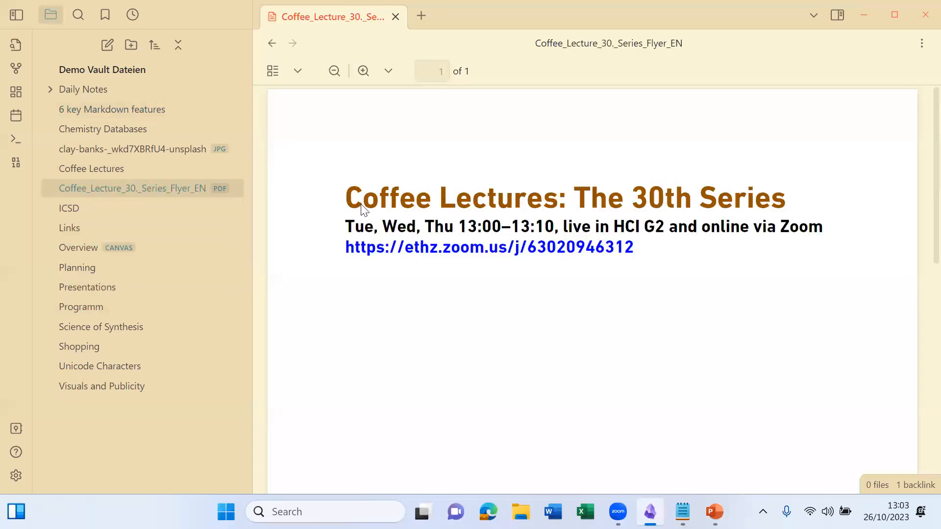
pyautogui.scroll(-10, 622, 244)
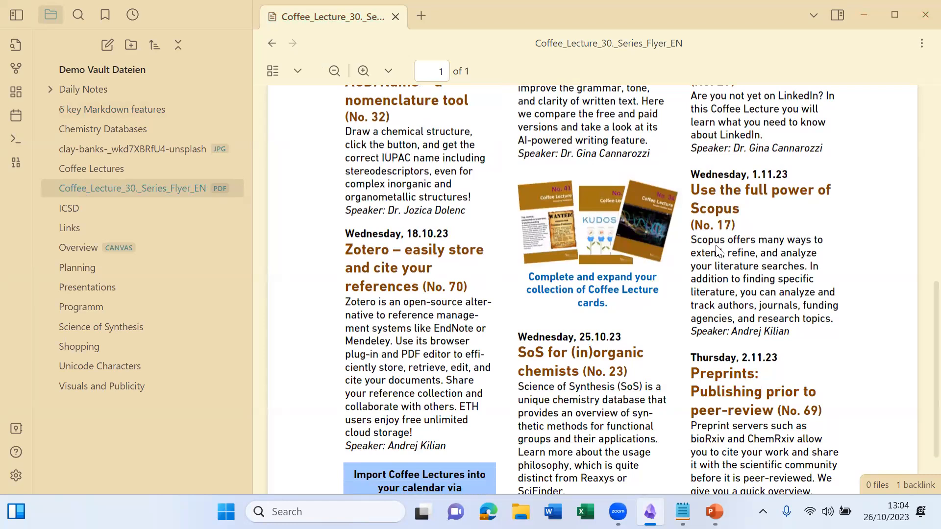
# Step: Search the vault for "coffee" in place of the earlier symbols tag query
pyautogui.click(78, 19)
pyautogui.moveTo(115, 48)
pyautogui.mouseDown()
pyautogui.moveTo(100, 48)
pyautogui.moveTo(114, 52)
pyautogui.mouseUp()
pyautogui.doubleClick(114, 51)
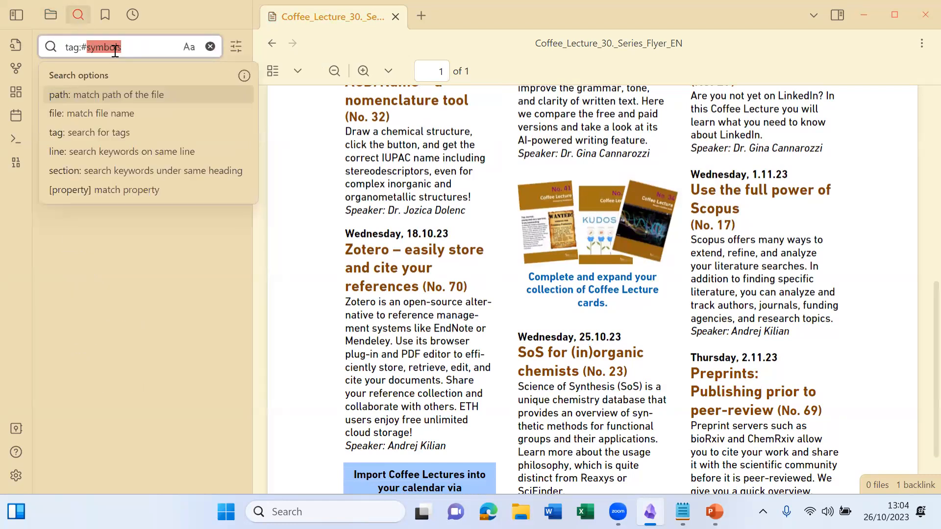
pyautogui.press('BackSpace')
pyautogui.press('BackSpace')
pyautogui.press('BackSpace')
pyautogui.press('BackSpace')
pyautogui.press('BackSpace')
pyautogui.press('BackSpace')
pyautogui.write('cof')
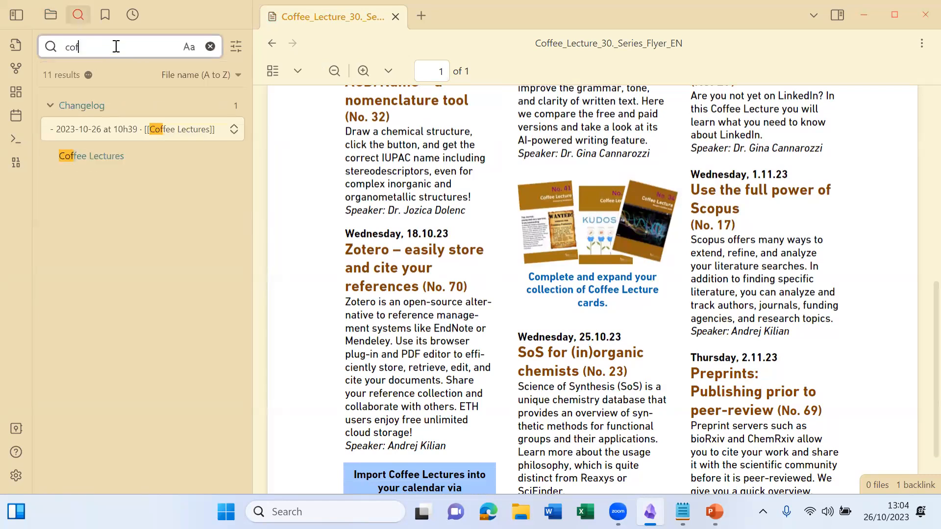
pyautogui.write('fee')
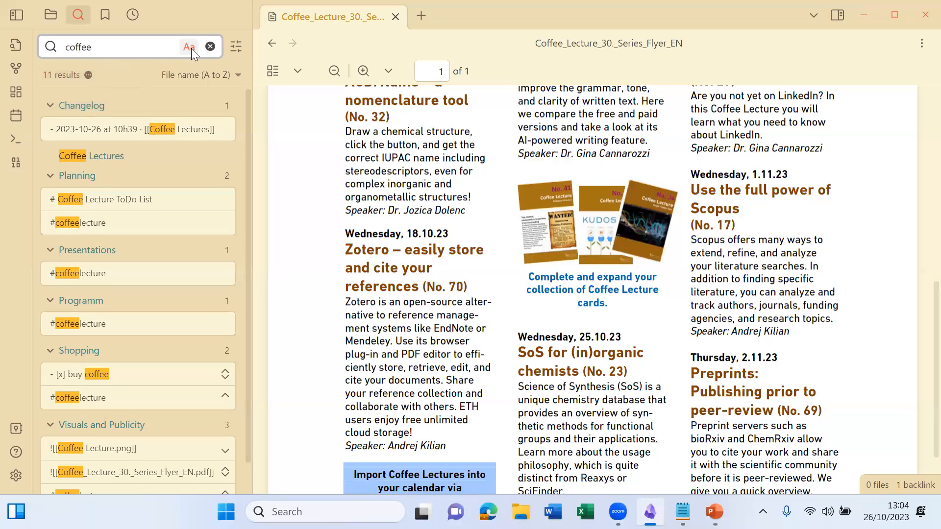
# Step: Return to the vault's file list and view the Coffee Lectures, Planning and Programm notes in turn
pyautogui.click(51, 15)
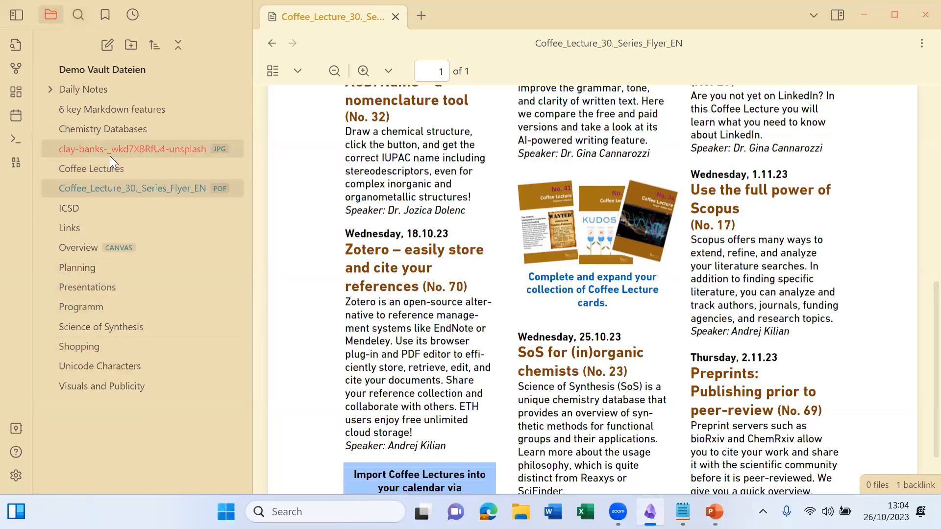
pyautogui.click(104, 169)
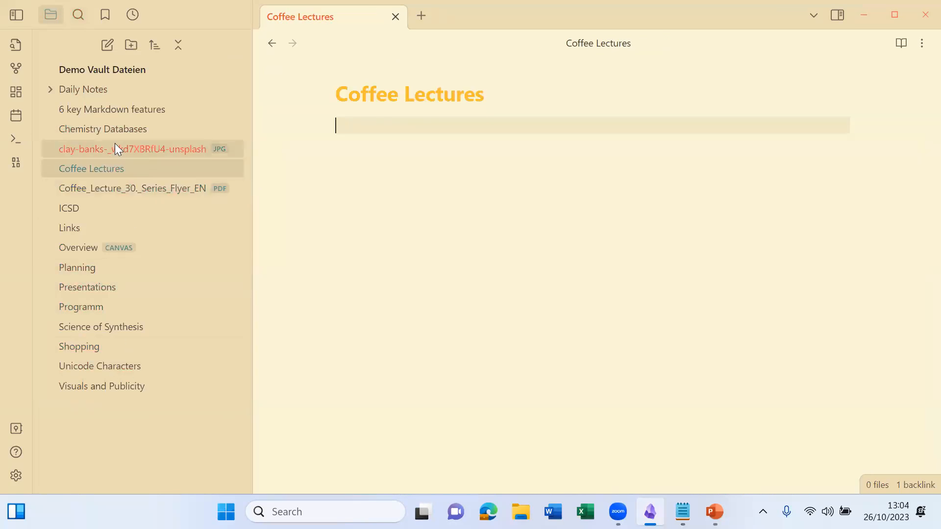
pyautogui.click(69, 268)
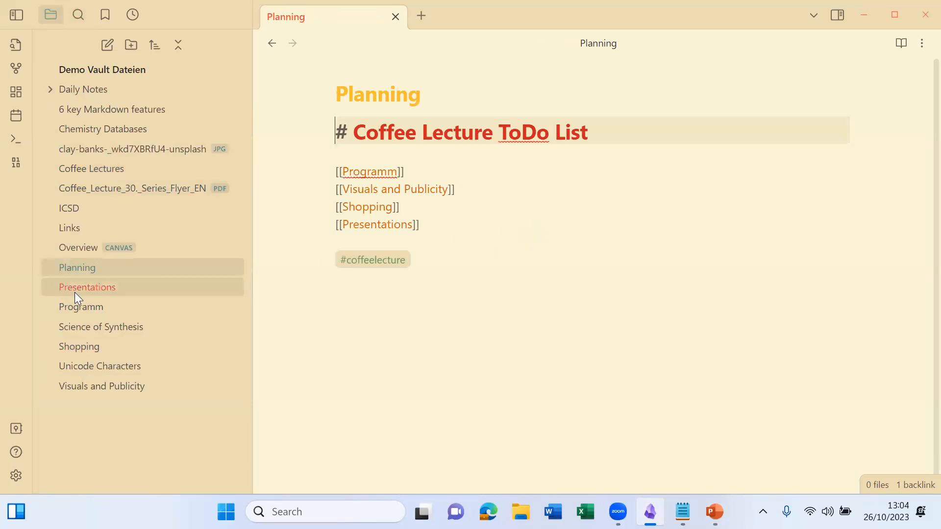
pyautogui.click(84, 306)
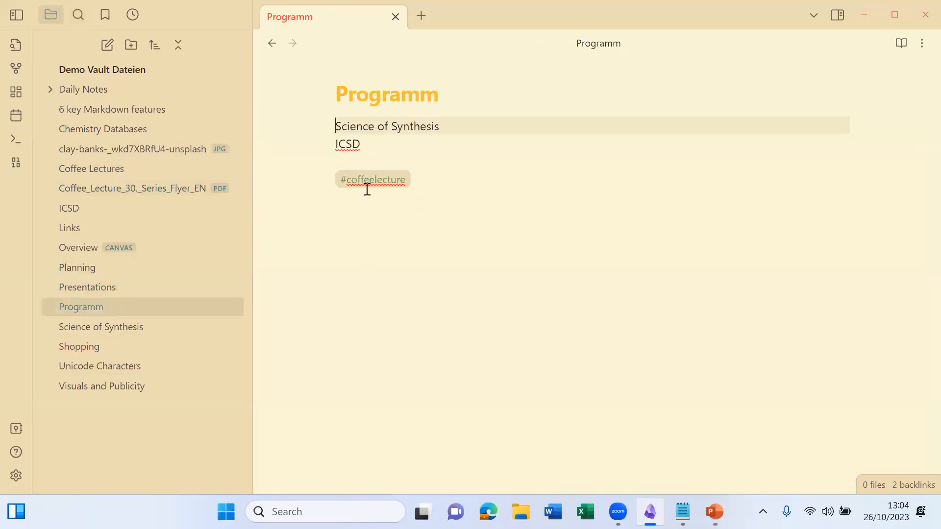
# Step: Highlight the hash sign of the coffeelecture tag in the Programm note, and search the vault for "#coffee"
pyautogui.click(341, 180)
pyautogui.moveTo(341, 181); pyautogui.dragTo(347, 181)
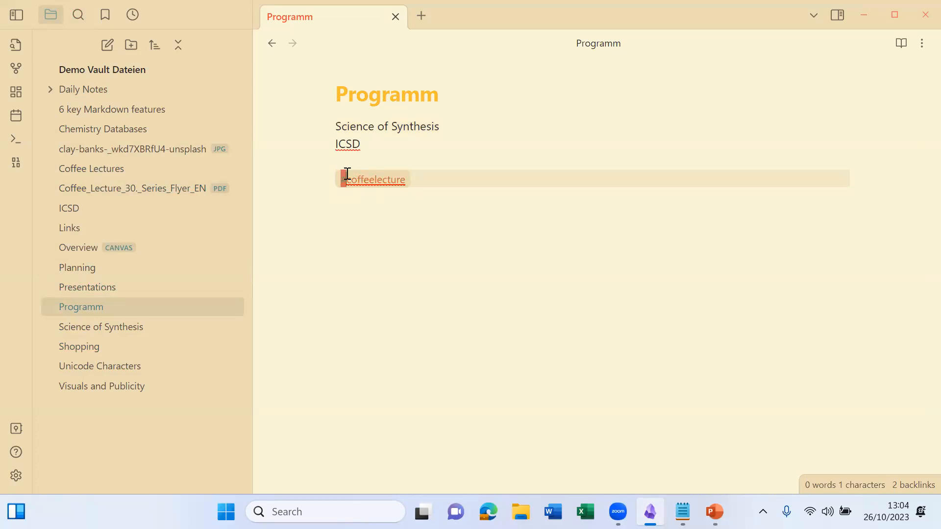
pyautogui.click(403, 178)
pyautogui.click(72, 16)
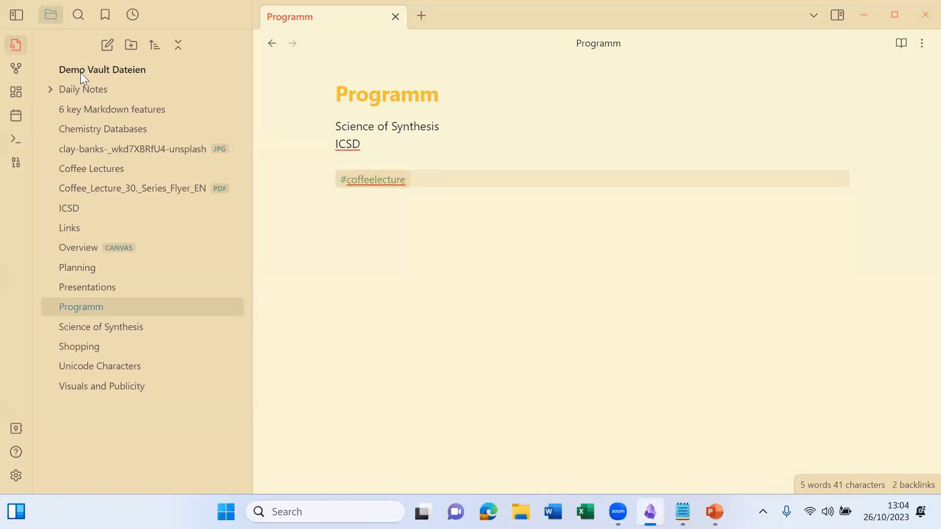
pyautogui.click(69, 47)
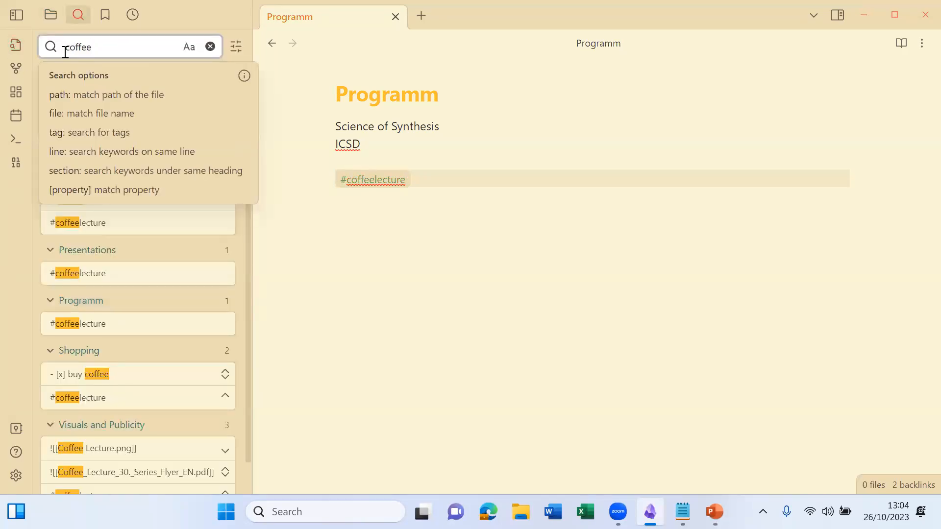
pyautogui.write('#')
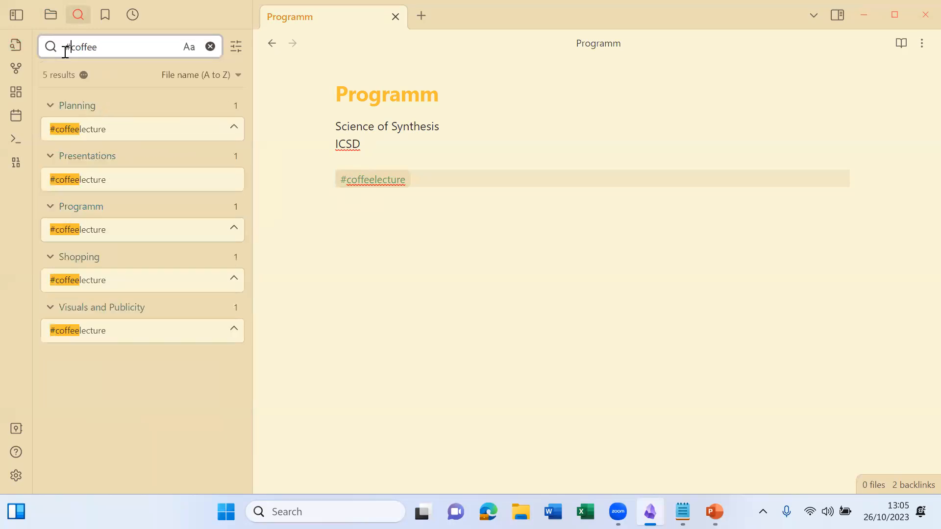
pyautogui.click(171, 222)
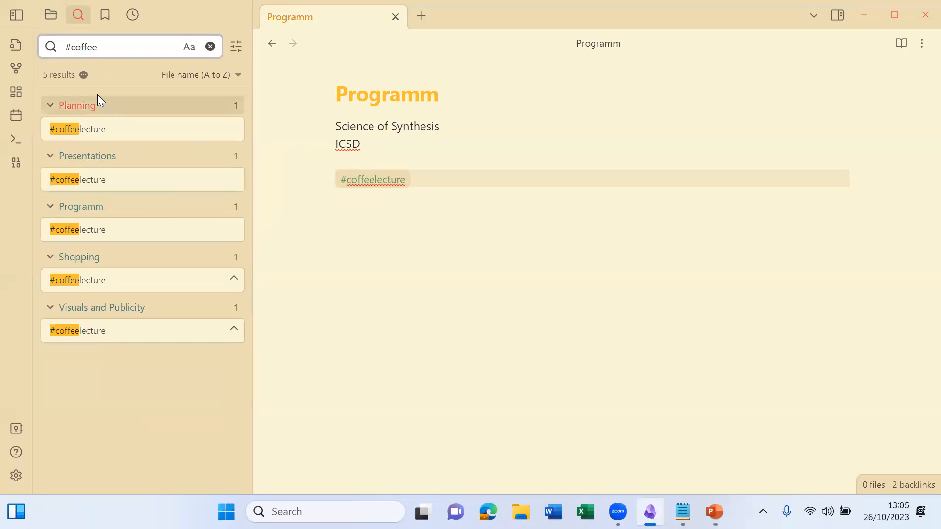
# Step: Open the vault's graph view and inspect the connections between notes and tags, including the #chemistry node
pyautogui.click(15, 67)
pyautogui.scroll(-4, 549, 262)
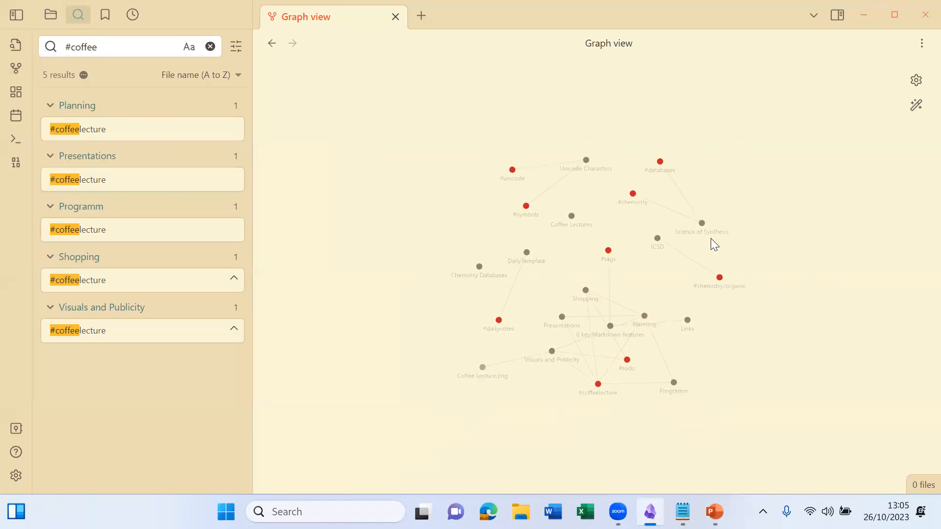
pyautogui.scroll(5, 711, 241)
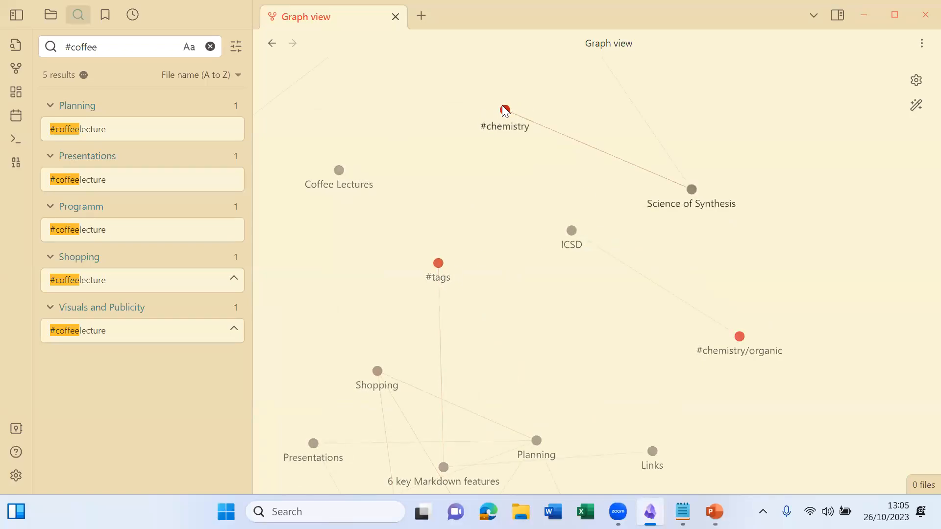
# Step: Hide the tags through the graph filters and examine the links between the remaining notes around Planning
pyautogui.click(915, 82)
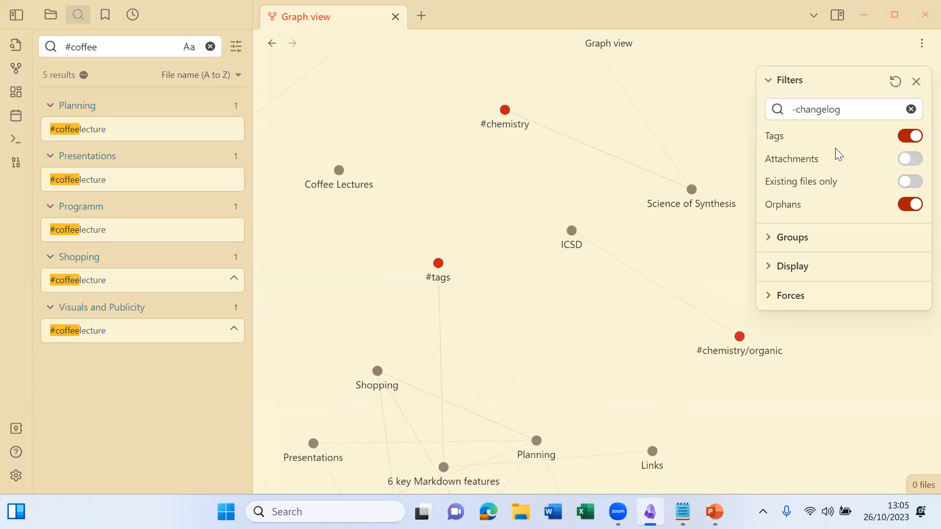
pyautogui.click(912, 137)
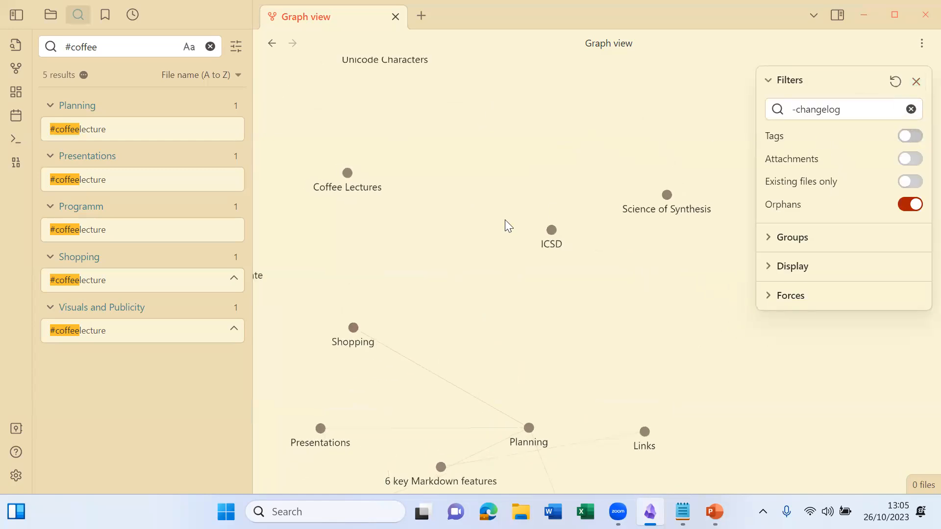
pyautogui.scroll(-2, 529, 284)
pyautogui.scroll(3, 529, 285)
pyautogui.moveTo(549, 305); pyautogui.dragTo(556, 177)
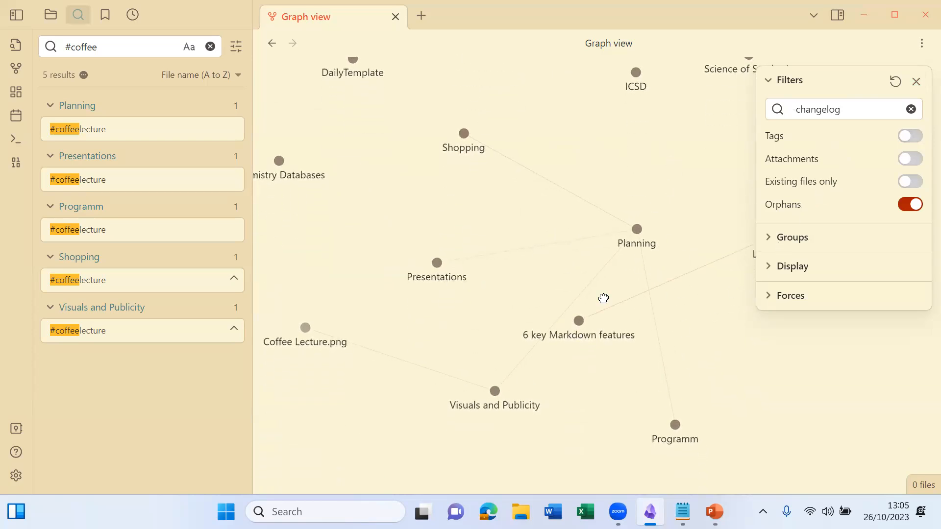
pyautogui.moveTo(626, 262); pyautogui.dragTo(550, 411)
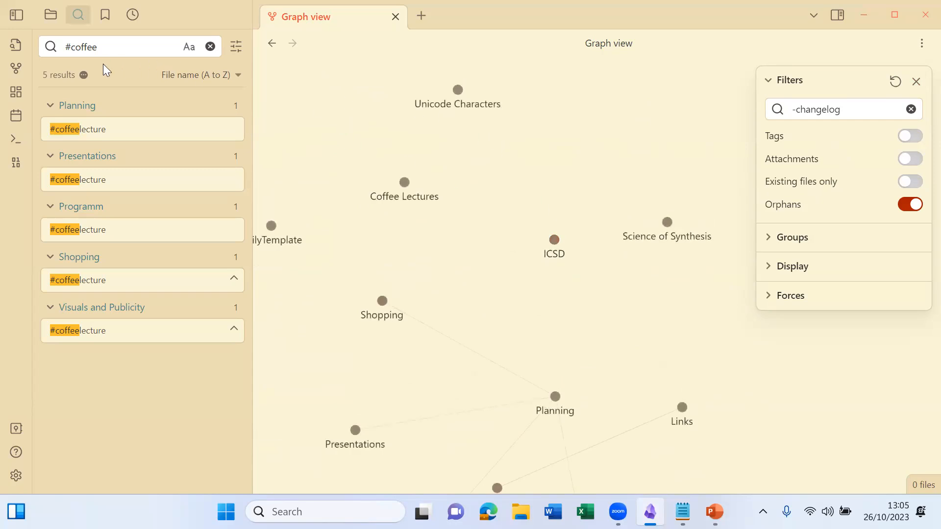
# Step: Open the ICSD note from the vault's file list and copy its two description paragraphs
pyautogui.click(52, 17)
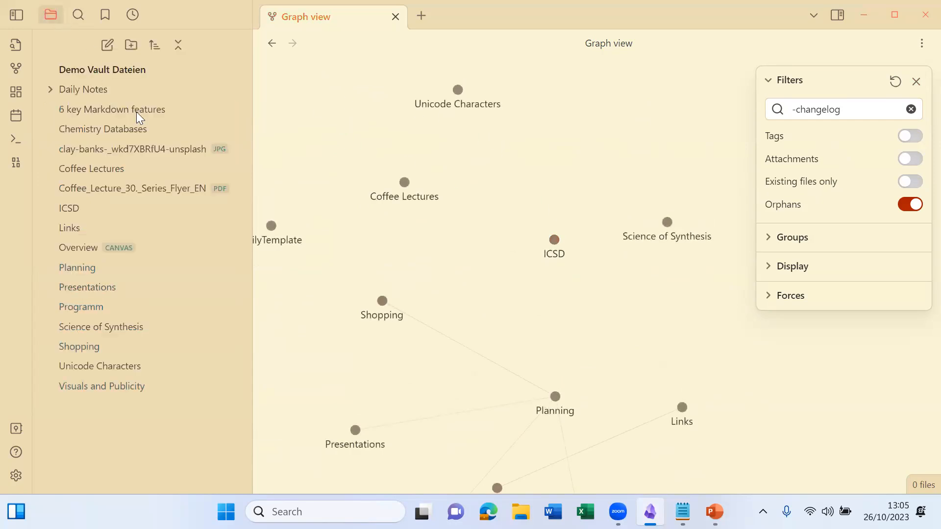
pyautogui.click(77, 208)
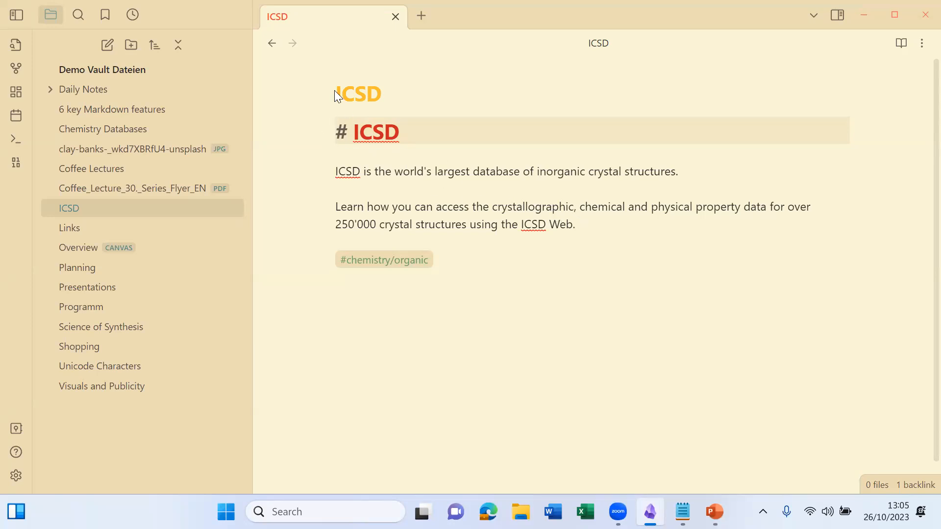
pyautogui.moveTo(578, 226); pyautogui.dragTo(333, 174)
pyautogui.hotkey('ctrl', 'c')
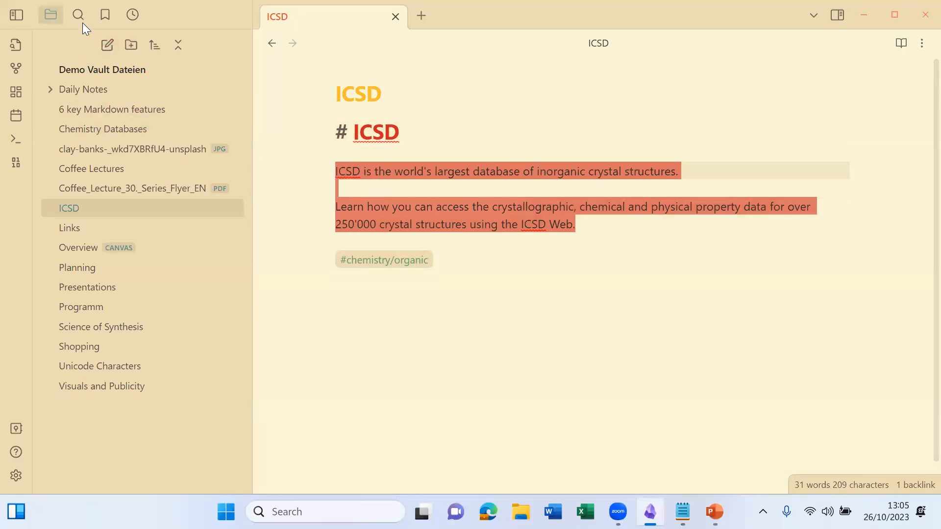
# Step: Create a new note titled "Inorganic" and paste the copied ICSD paragraphs into its body
pyautogui.click(107, 44)
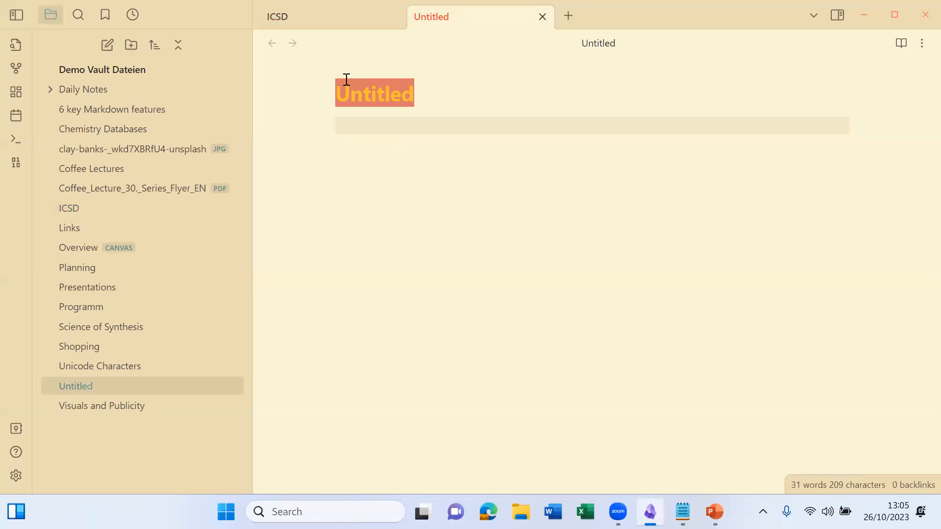
pyautogui.write('Inorgani')
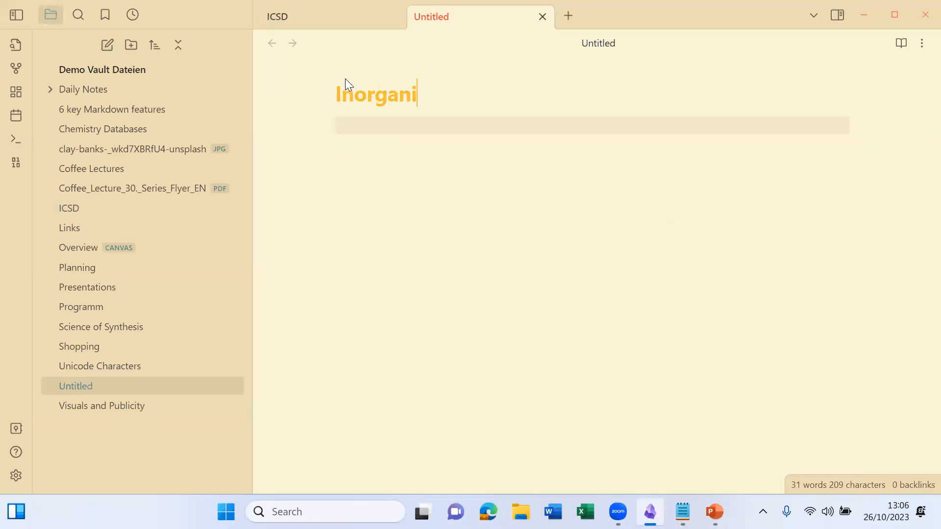
pyautogui.press('BackSpace')
pyautogui.write('c')
pyautogui.click(346, 123)
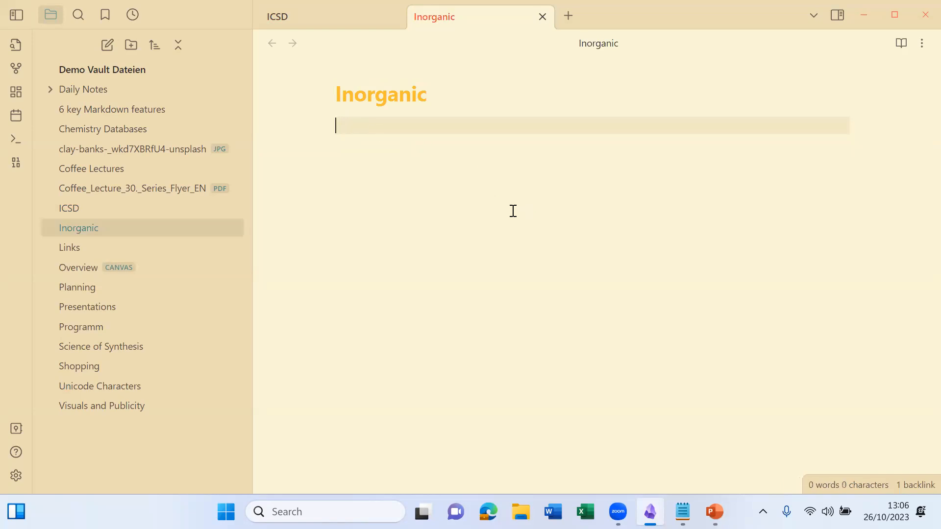
pyautogui.hotkey('ctrl', 'v')
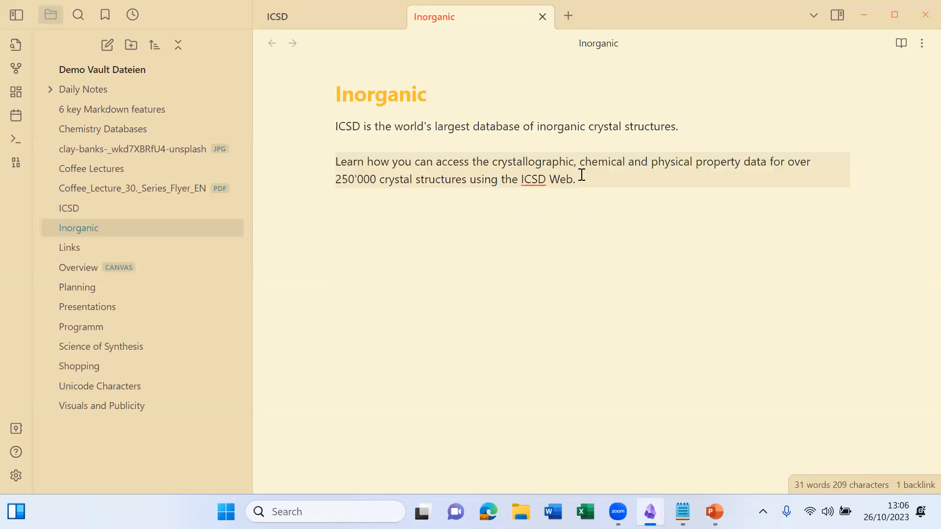
# Step: Show the Inorganic note's backlinks in a narrowed sidebar, and turn the unlinked mention in the ICSD note into a link
pyautogui.click(836, 15)
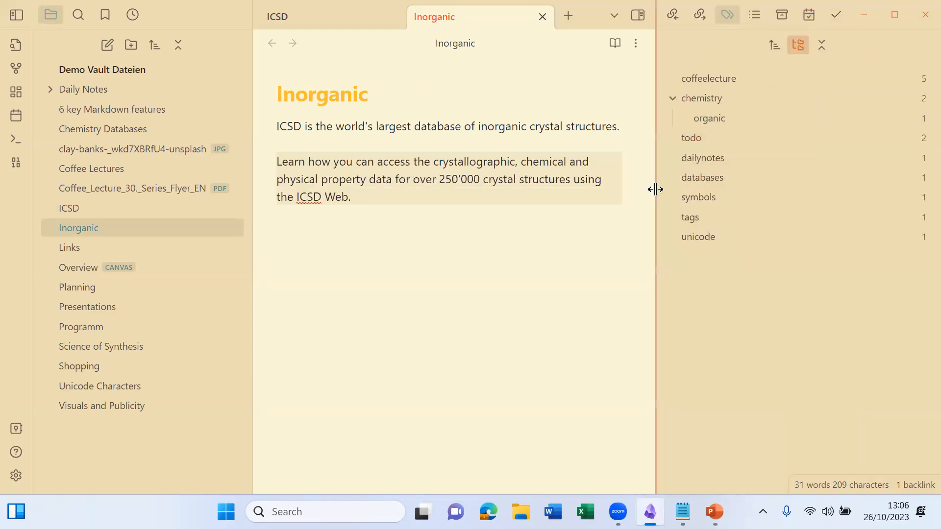
pyautogui.moveTo(655, 189); pyautogui.dragTo(739, 194)
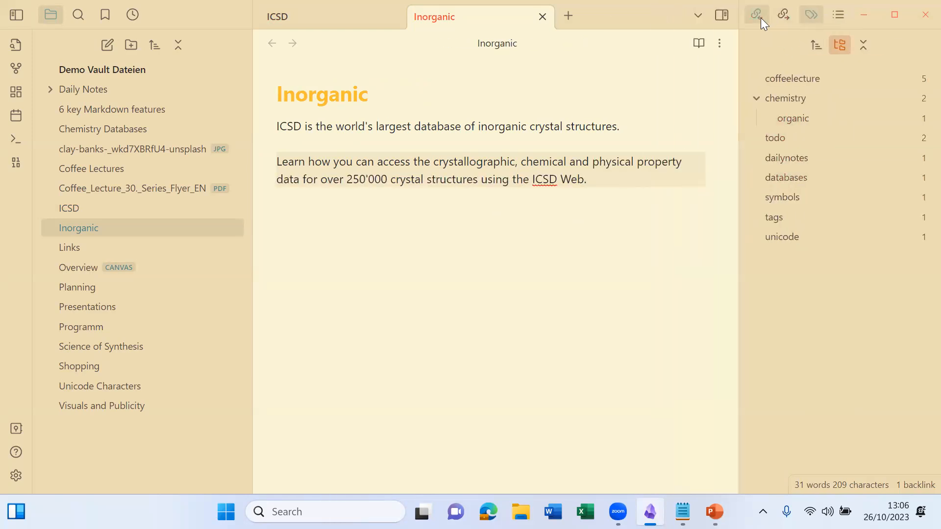
pyautogui.click(760, 17)
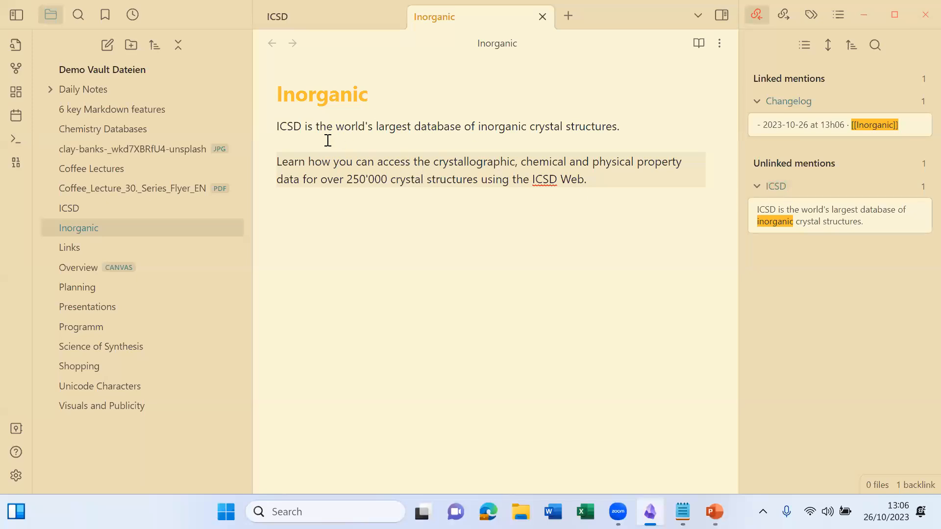
pyautogui.moveTo(275, 126); pyautogui.dragTo(300, 127)
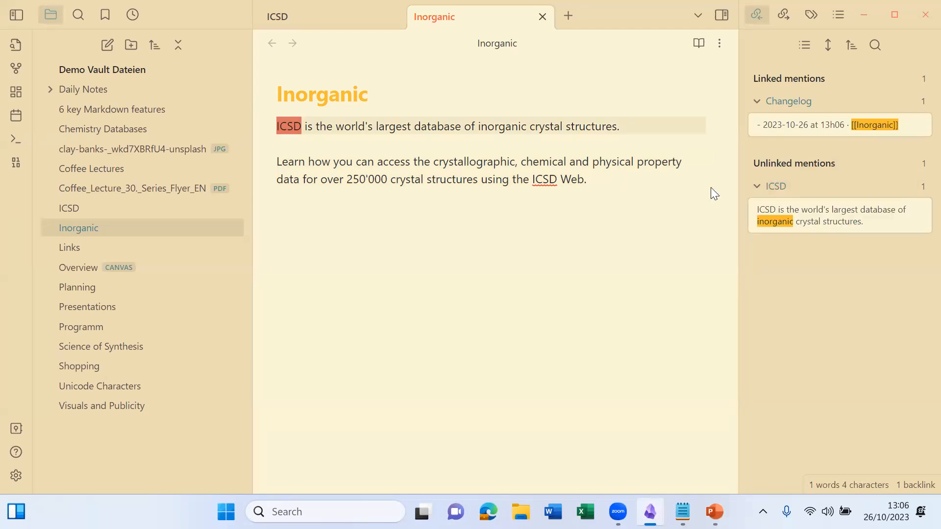
pyautogui.moveTo(890, 220)
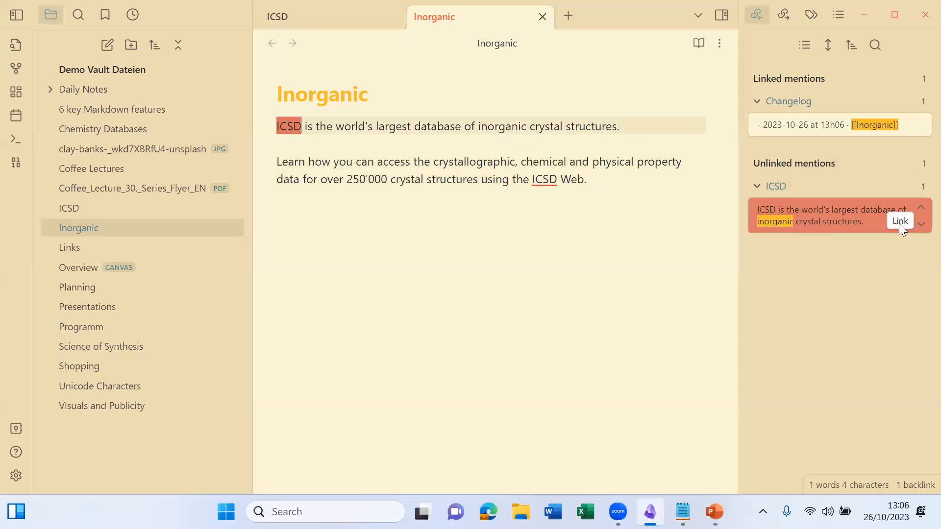
pyautogui.click(899, 222)
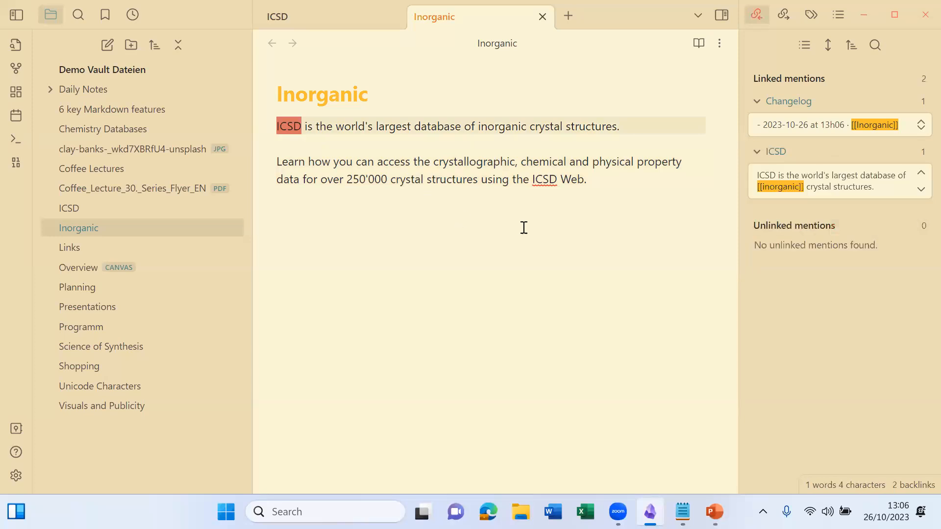
# Step: Open the ICSD note from its linked mention to check the inorganic link, and go back to the graph view
pyautogui.click(467, 208)
pyautogui.click(811, 175)
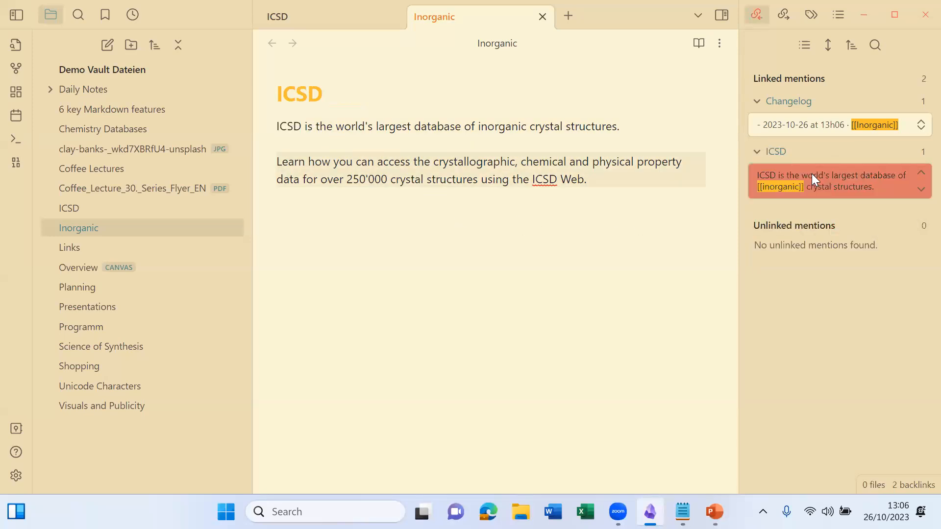
pyautogui.click(811, 174)
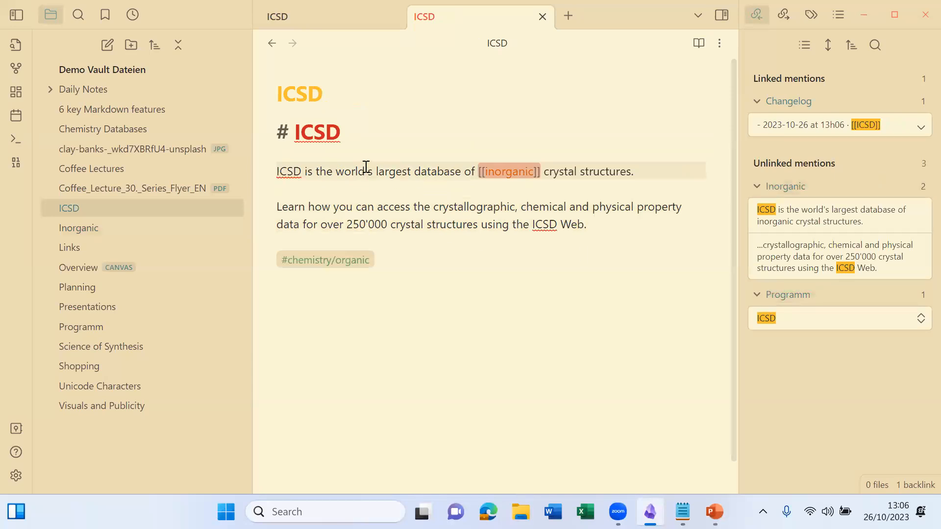
pyautogui.click(364, 18)
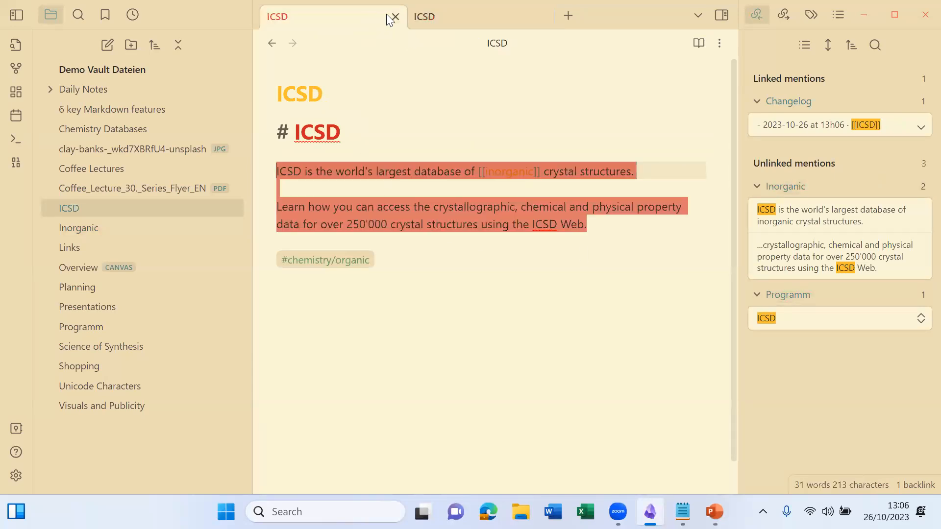
pyautogui.click(270, 42)
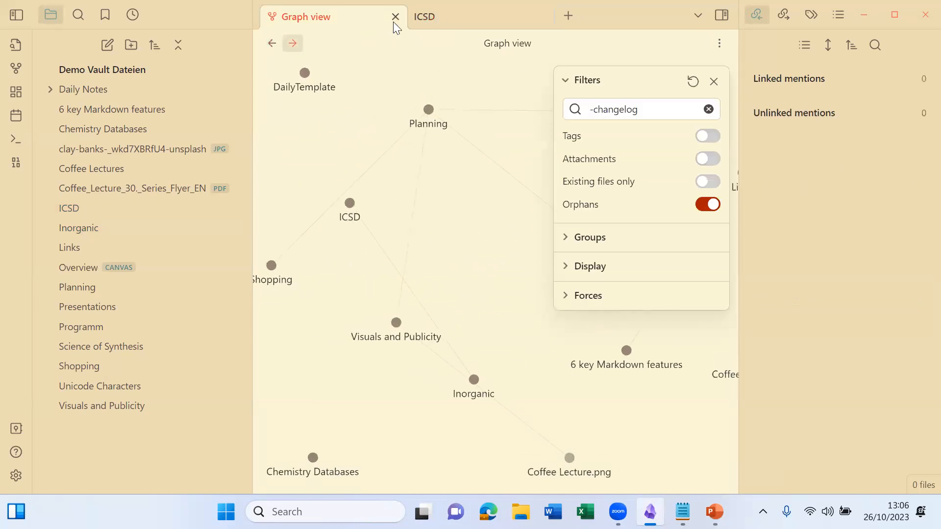
# Step: Return to the Inorganic note and turn the word ICSD at the start of its first paragraph into an internal link
pyautogui.click(431, 19)
pyautogui.click(274, 46)
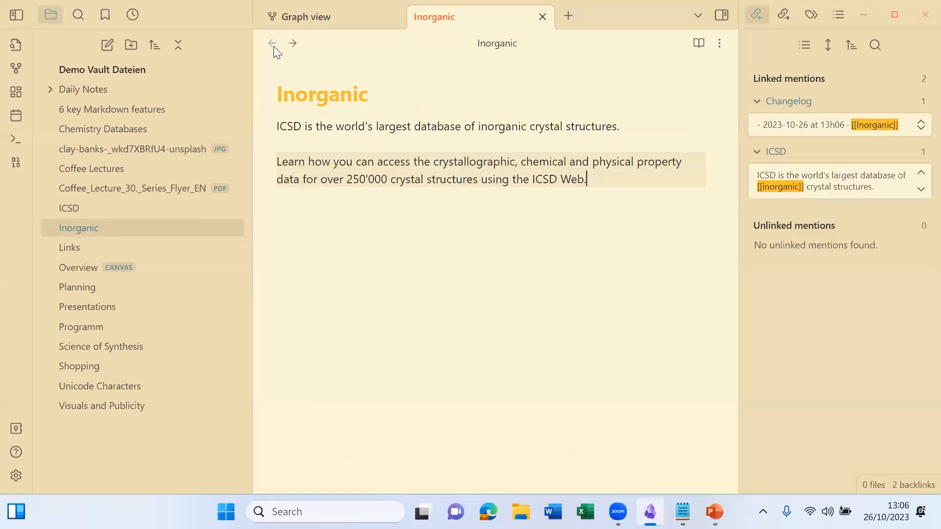
pyautogui.click(277, 126)
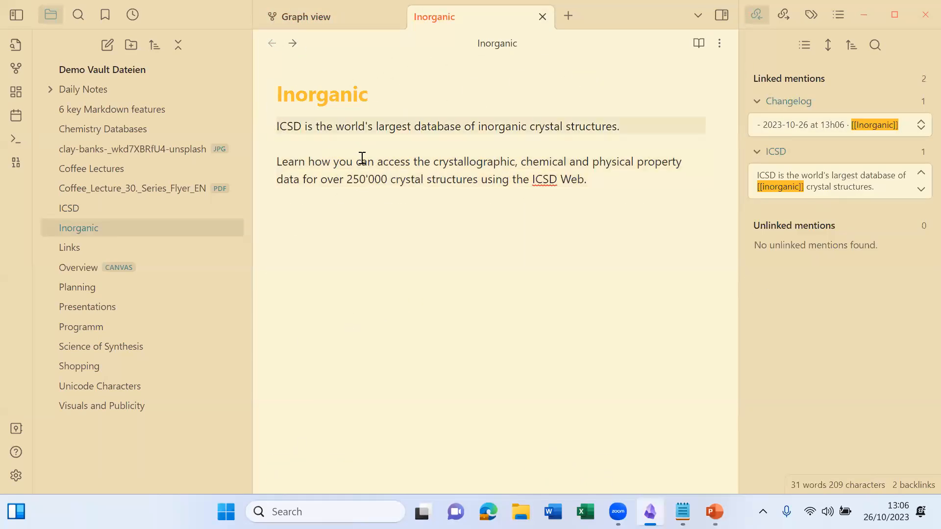
pyautogui.write('[[')
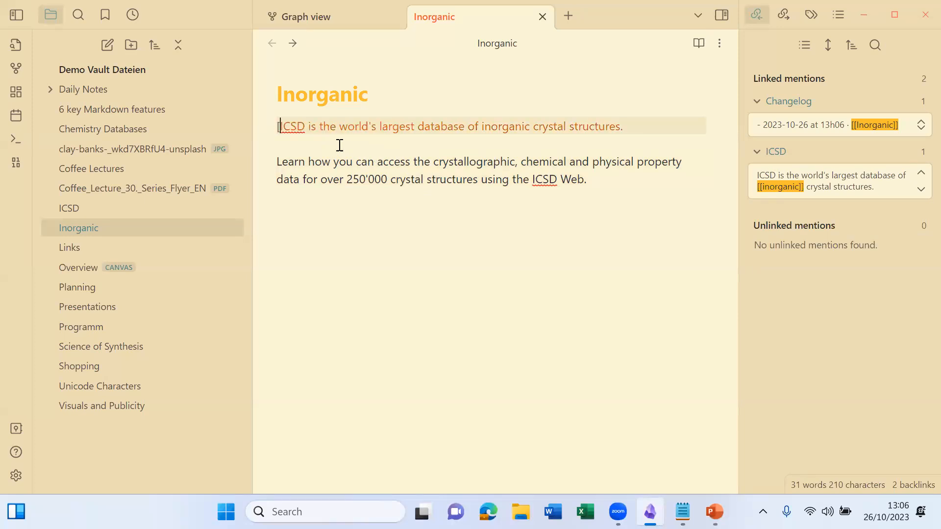
pyautogui.click(312, 129)
pyautogui.write(']]')
pyautogui.click(314, 157)
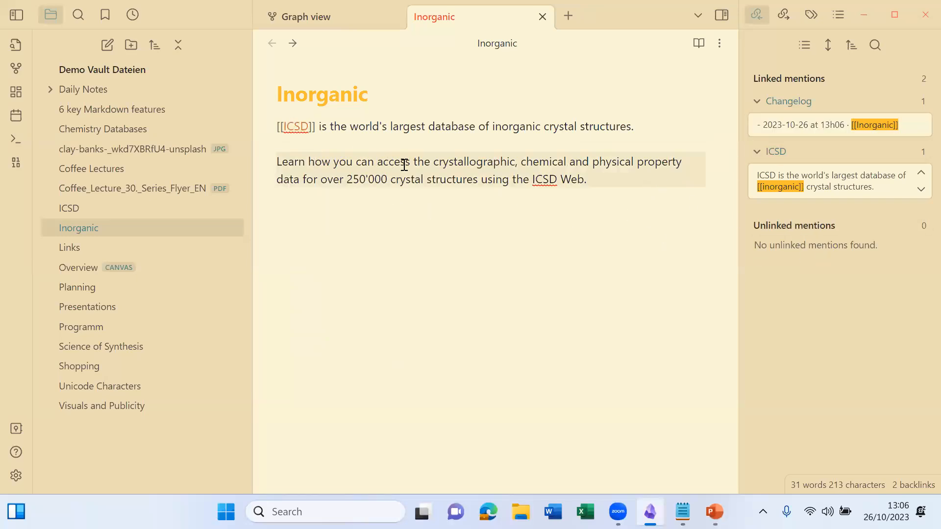
# Step: Close the Inorganic note, check the ICSD–Inorganic link in the graph before closing it, and widen the backlinks sidebar
pyautogui.click(541, 17)
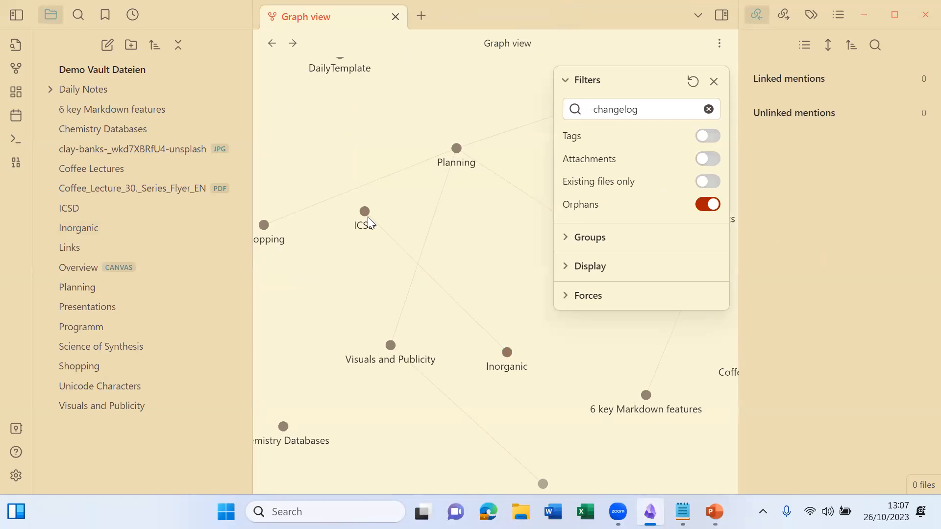
pyautogui.click(395, 17)
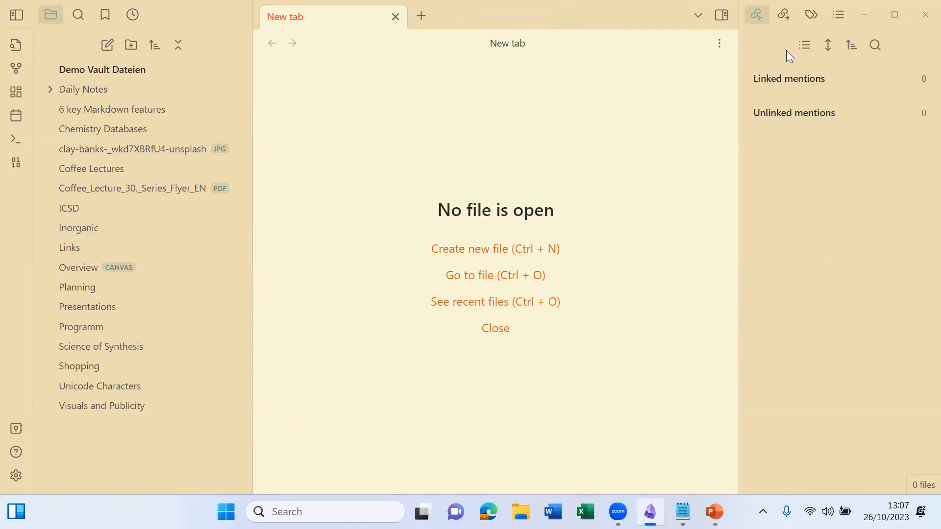
pyautogui.moveTo(739, 78); pyautogui.dragTo(659, 84)
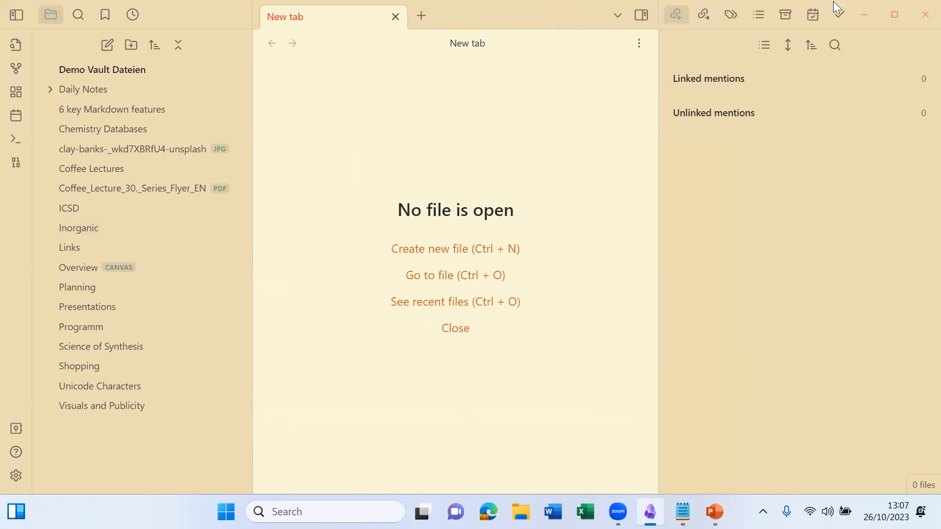
# Step: Create daily notes for 26 October 2023 and 13 November 2023 from the calendar
pyautogui.click(809, 16)
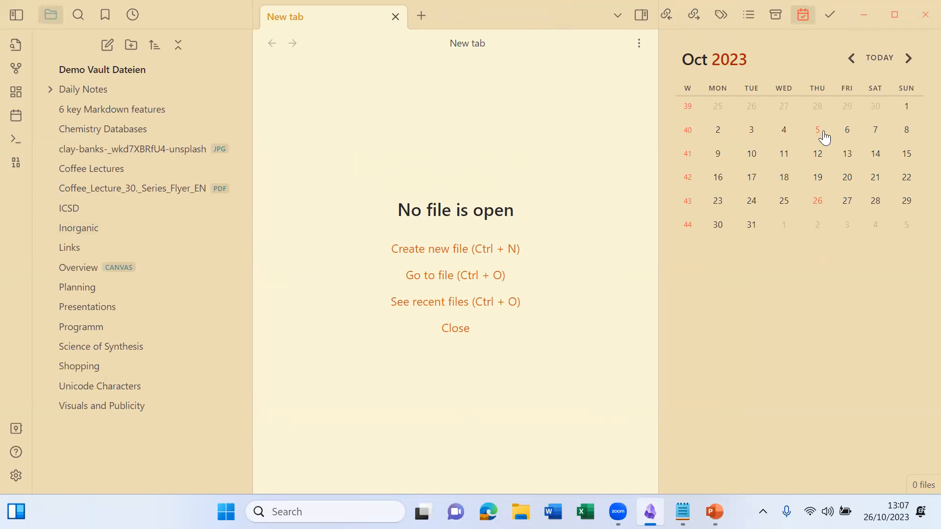
pyautogui.click(819, 203)
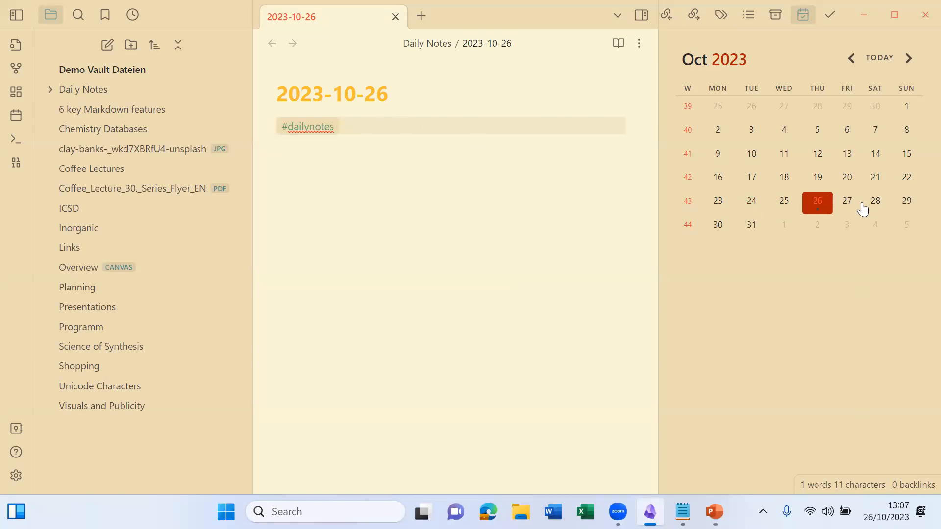
pyautogui.click(910, 61)
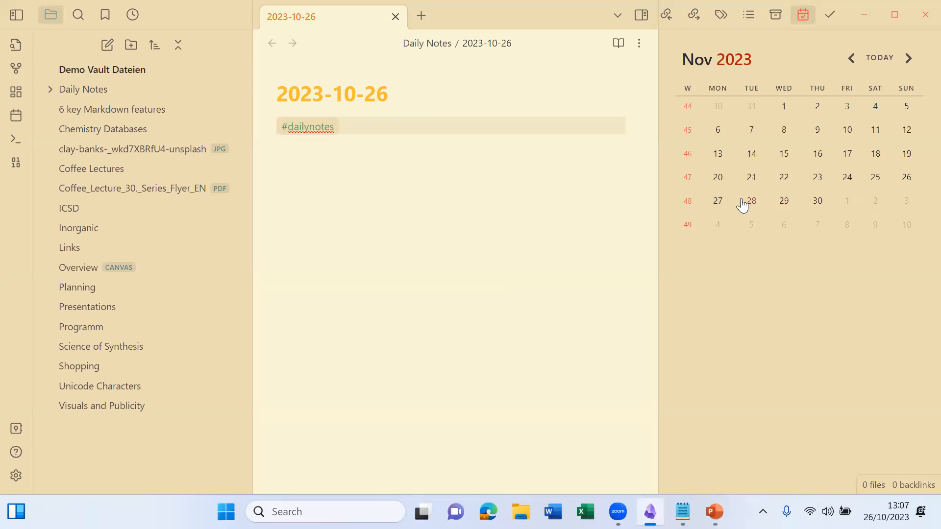
pyautogui.click(717, 158)
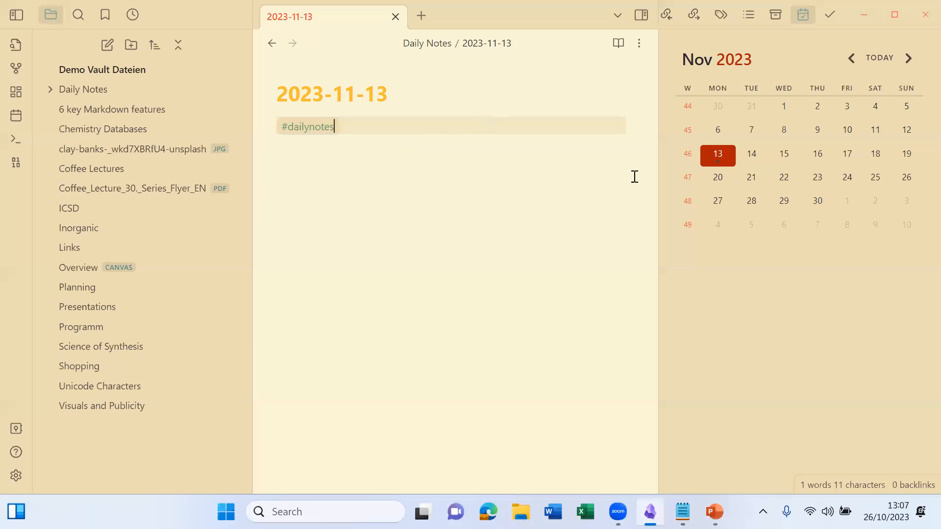
# Step: Show the vault's properties, the daily note's outline and the list of open tasks one after another
pyautogui.click(775, 16)
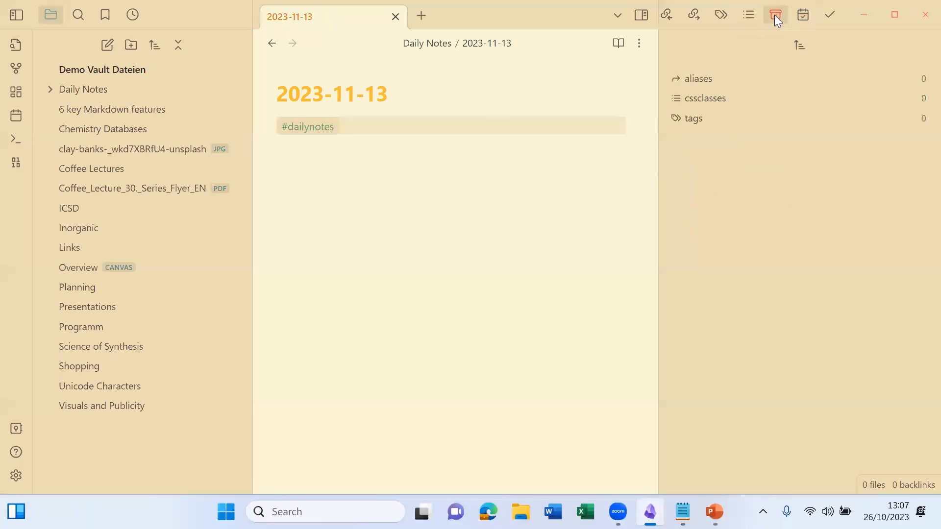
pyautogui.click(747, 9)
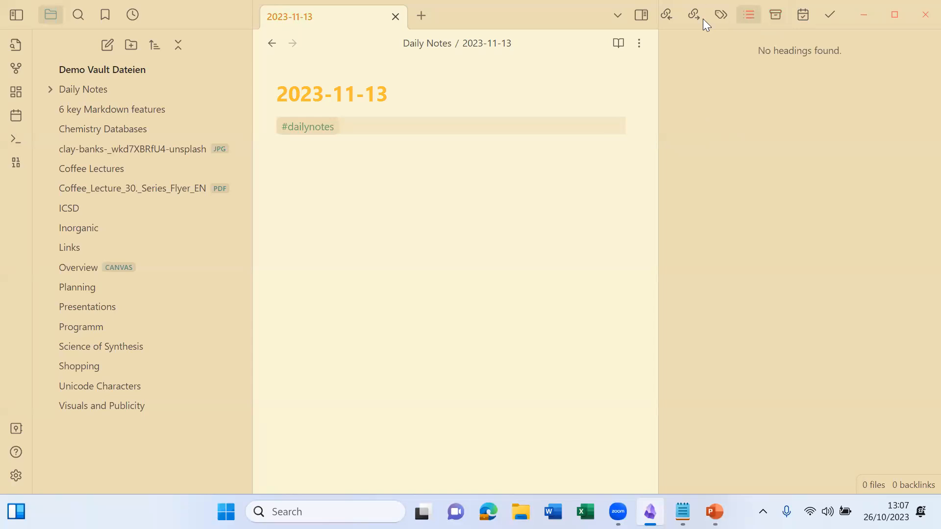
pyautogui.click(830, 15)
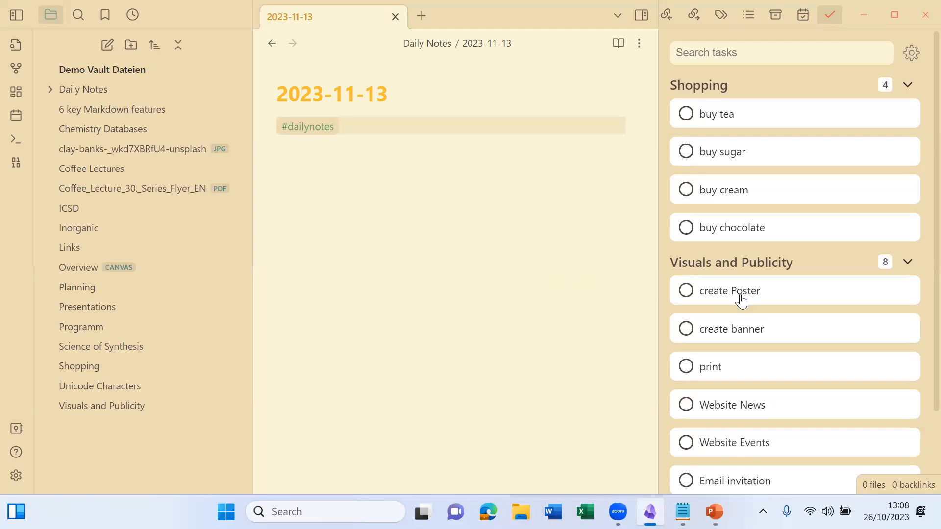
# Step: Open the Overview canvas and examine its Coffee Lectures, Programm and flyer PDF cards and their connections up close
pyautogui.moveTo(714, 512)
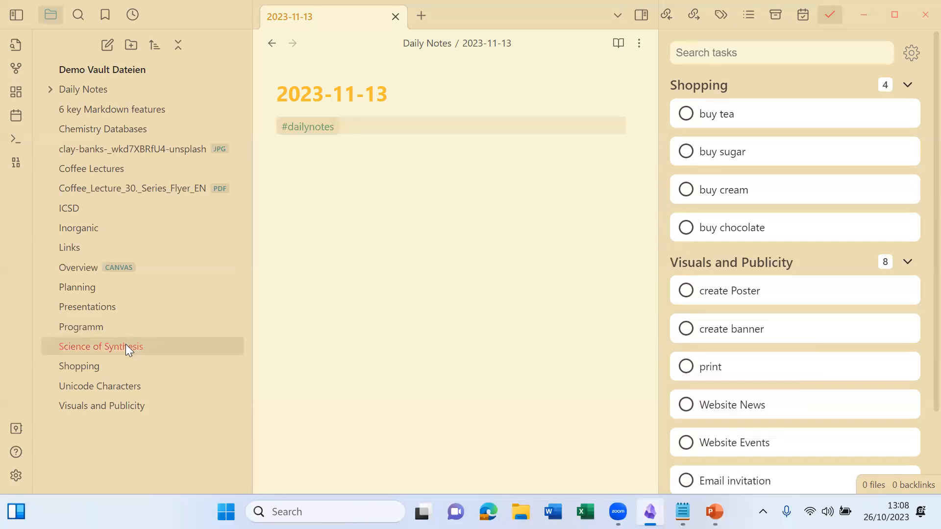
pyautogui.click(77, 269)
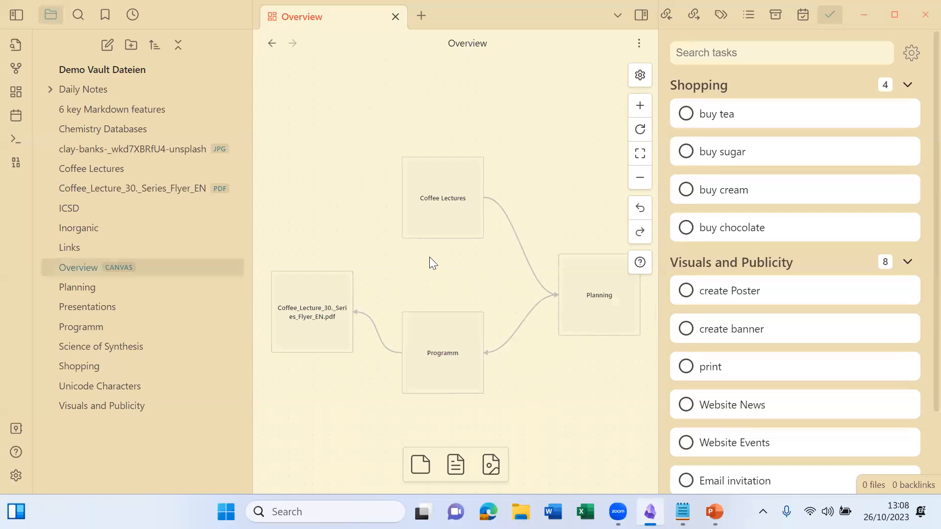
pyautogui.scroll(3, 436, 214)
pyautogui.scroll(2, 431, 239)
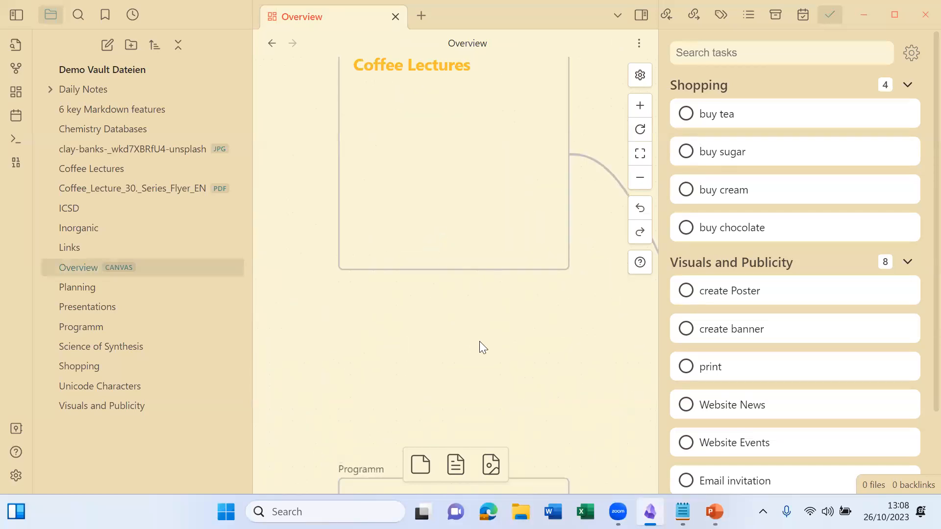
pyautogui.scroll(1, 431, 259)
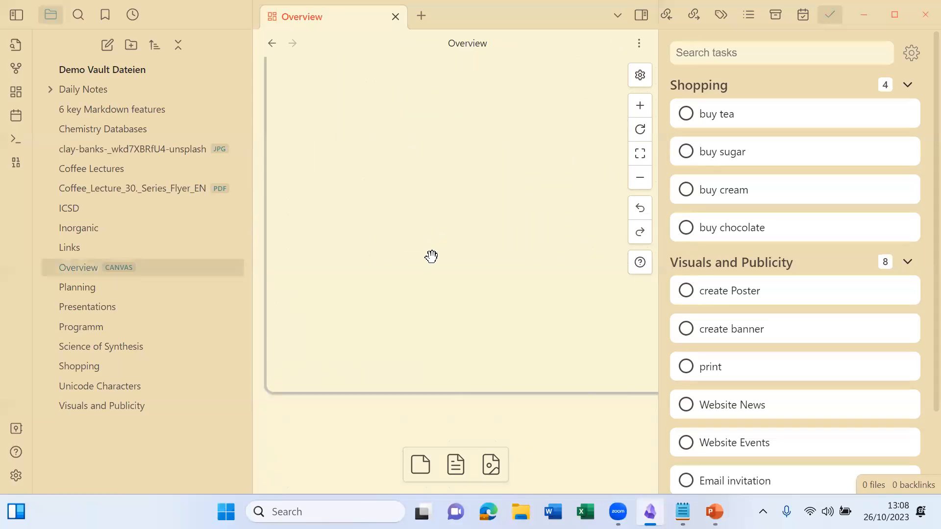
pyautogui.scroll(-5, 430, 274)
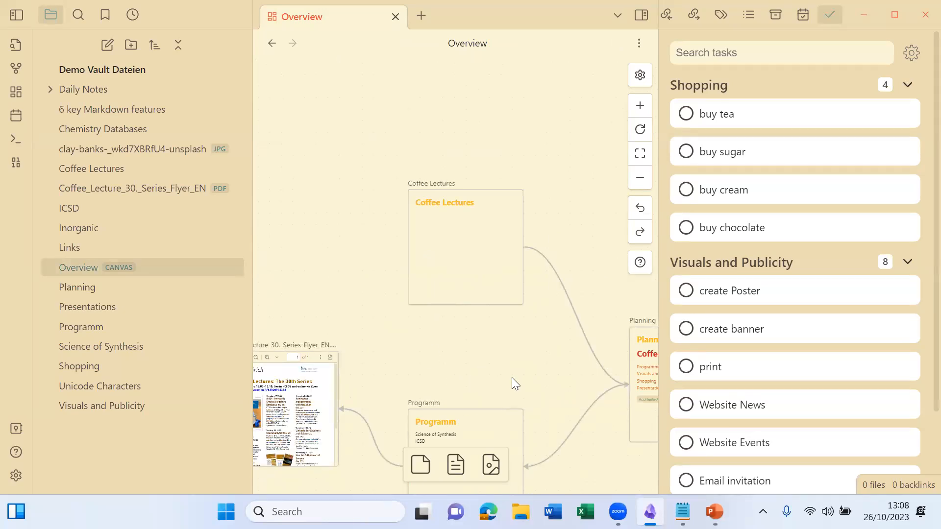
pyautogui.scroll(5, 550, 465)
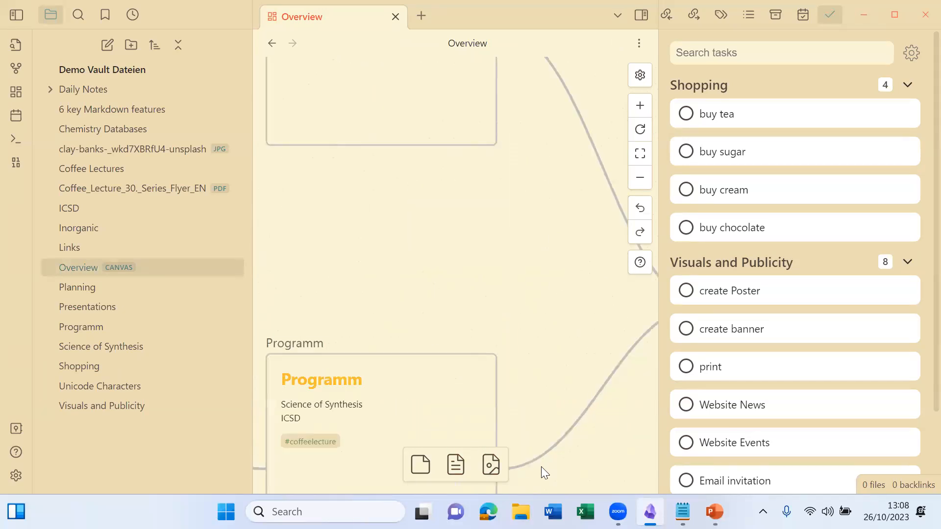
pyautogui.scroll(-5, 338, 422)
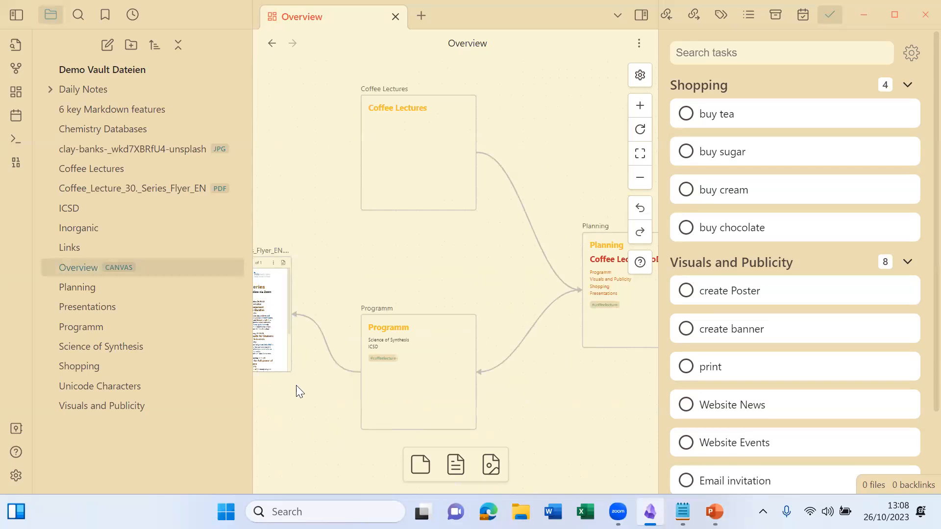
pyautogui.scroll(5, 296, 385)
pyautogui.moveTo(341, 343); pyautogui.dragTo(416, 309)
pyautogui.moveTo(358, 228); pyautogui.dragTo(588, 195)
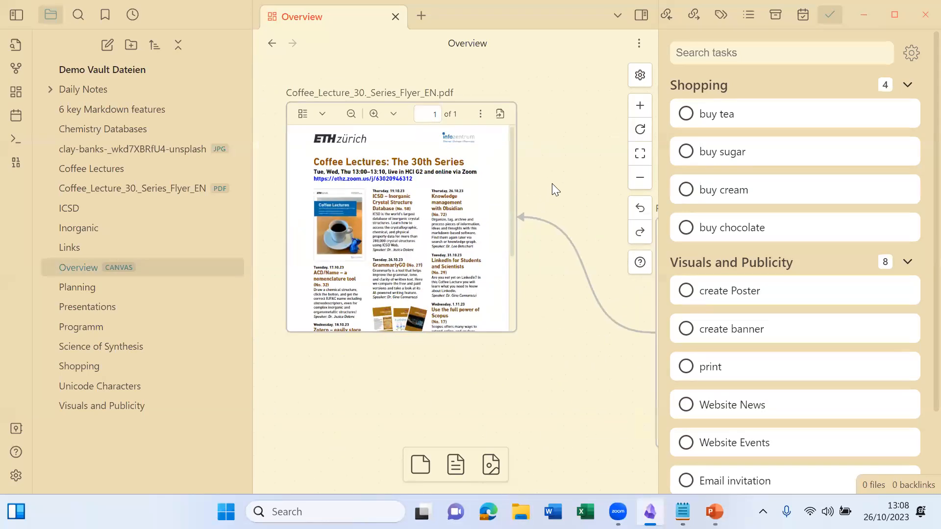
pyautogui.moveTo(559, 184); pyautogui.dragTo(303, 160)
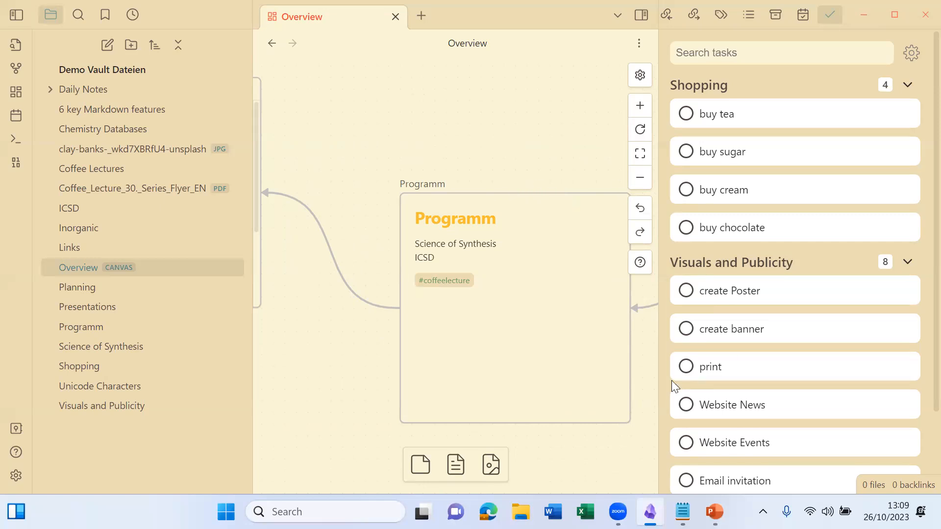
# Step: Switch to the PowerPoint presentation, start the slide show at the Excalidraw integration slide, and advance through Kanban to Data View
pyautogui.click(715, 512)
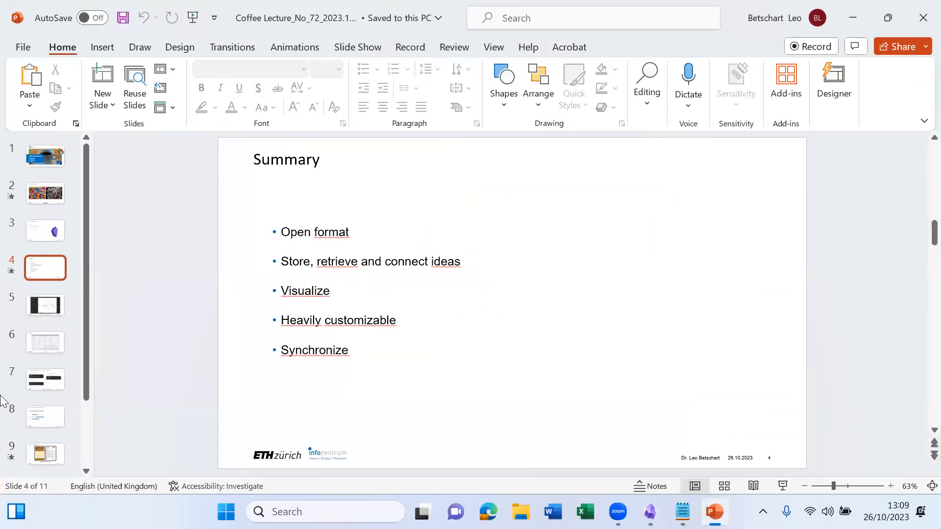
pyautogui.click(47, 312)
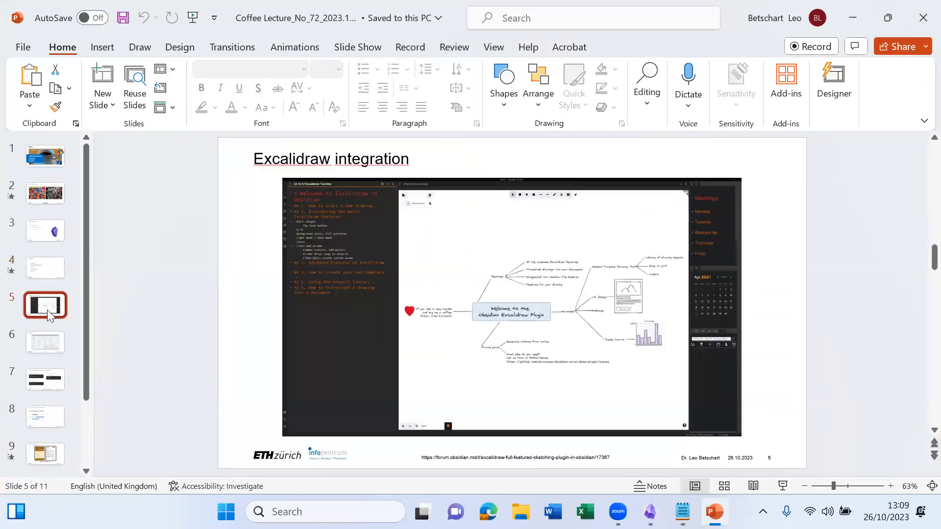
pyautogui.click(782, 486)
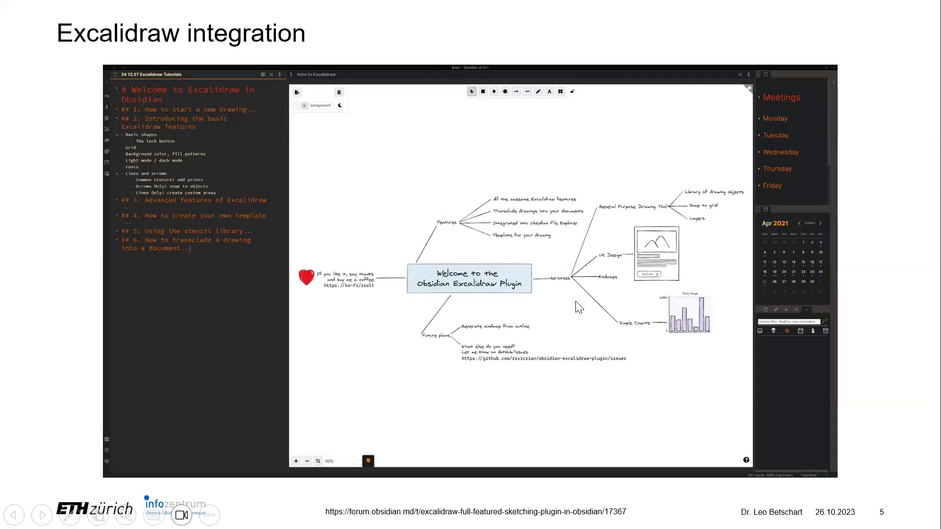
pyautogui.press('Right')
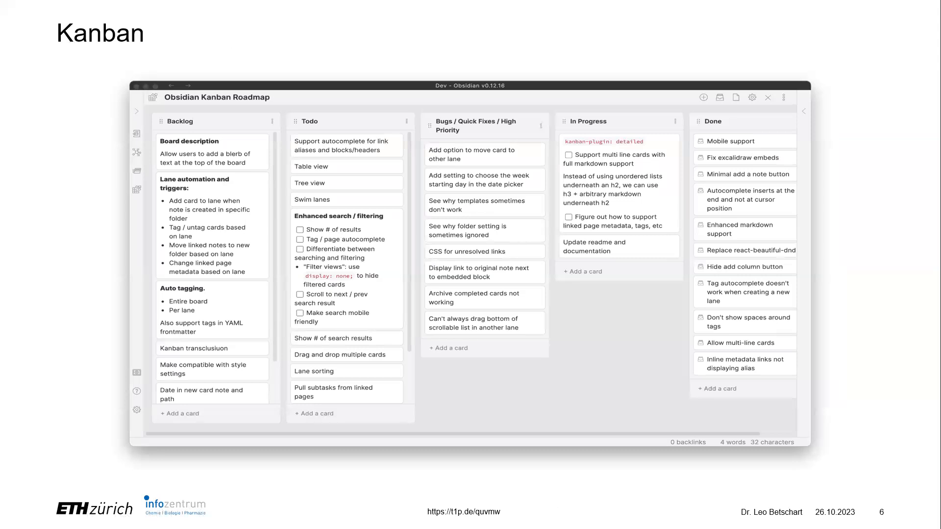
pyautogui.press('Right')
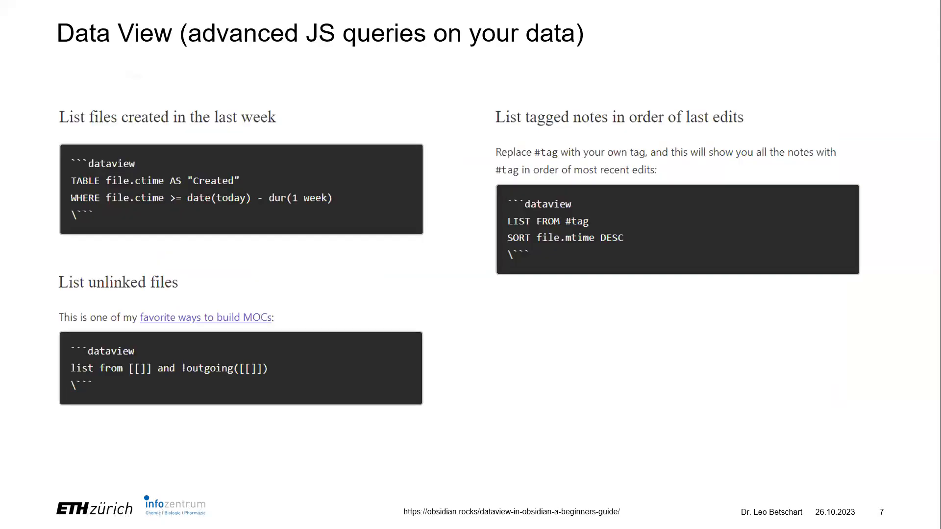